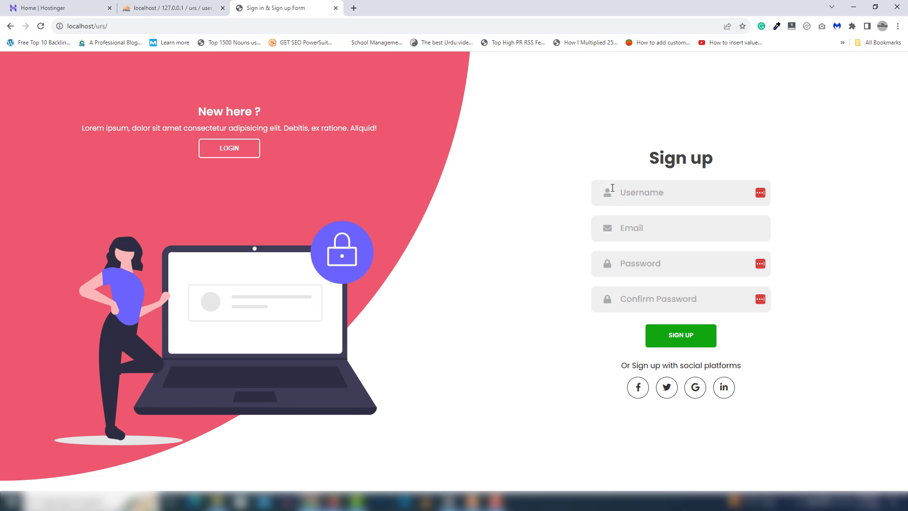
Delete user_bio rows 1, 2 (developer) and 3 (adminDemo), confirming each deletion.
click(138, 11)
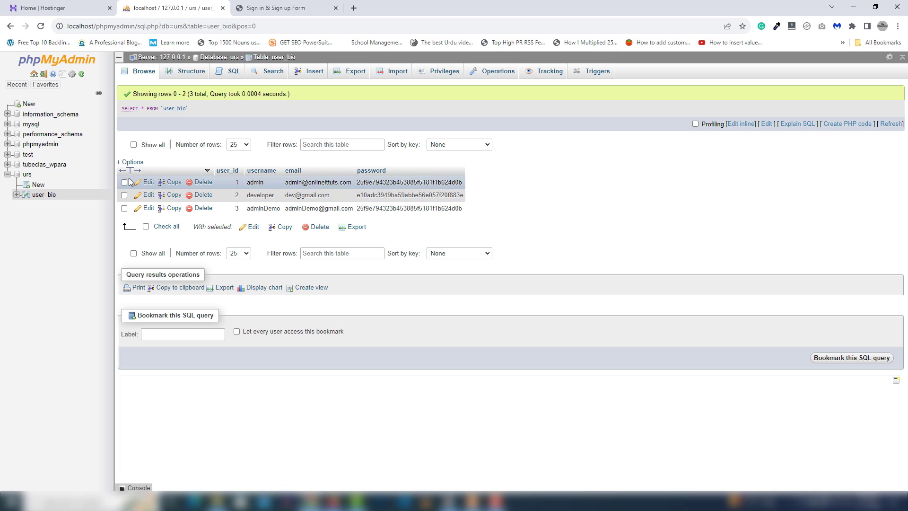
click(203, 182)
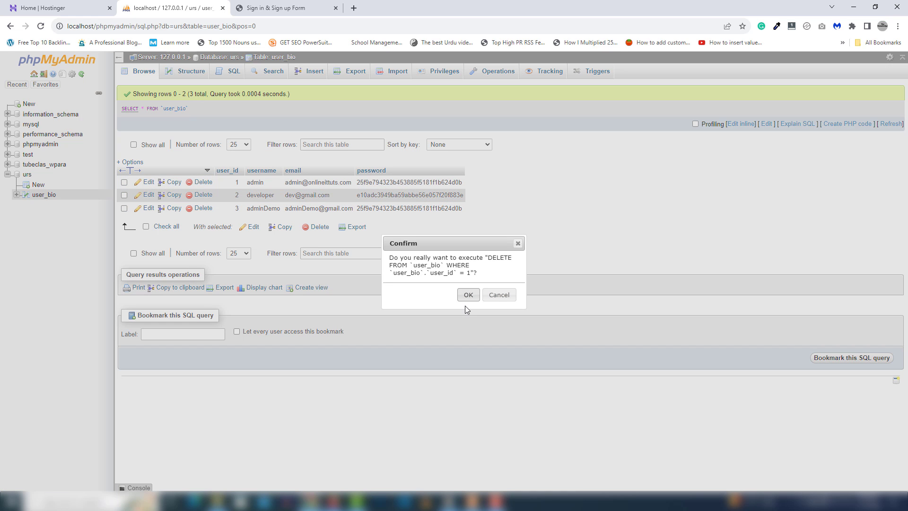
click(467, 294)
click(203, 182)
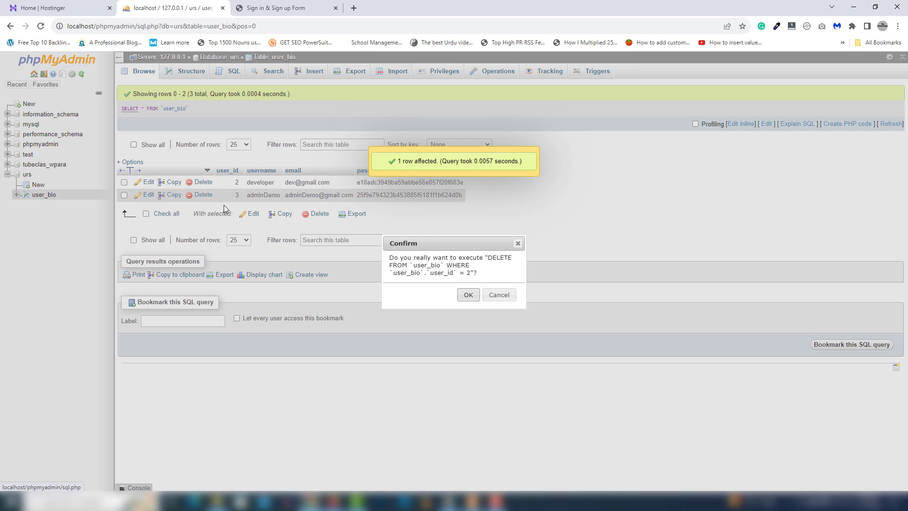
click(461, 295)
click(203, 182)
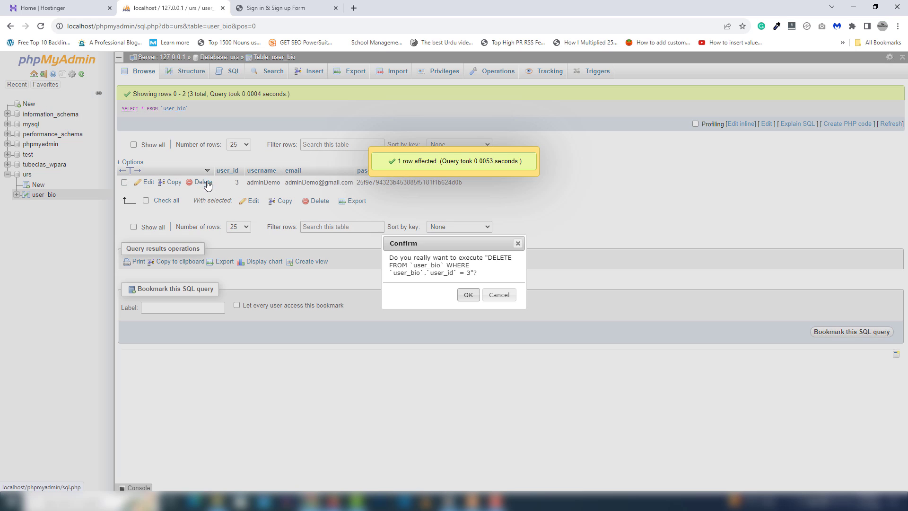
click(463, 296)
Enter an admin username and an email address in the local Sign up form.
click(294, 6)
click(638, 194)
text(admin)
key(Tab)
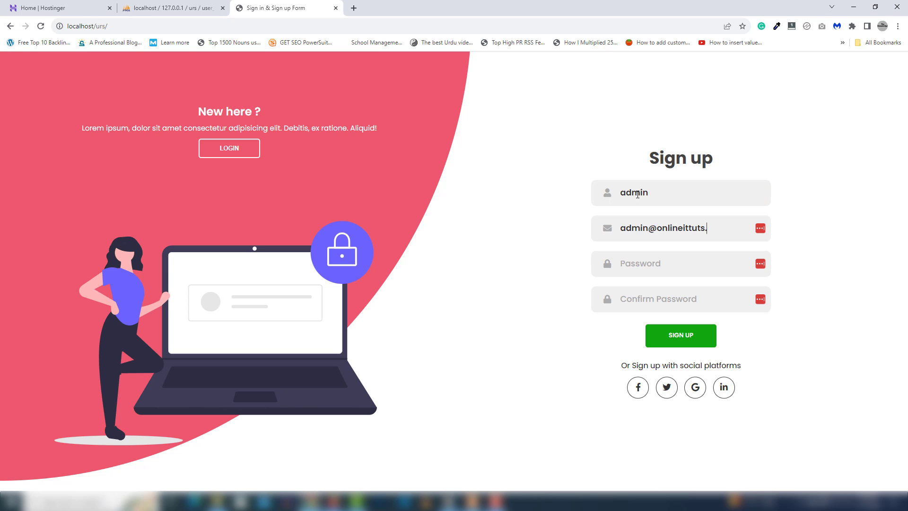
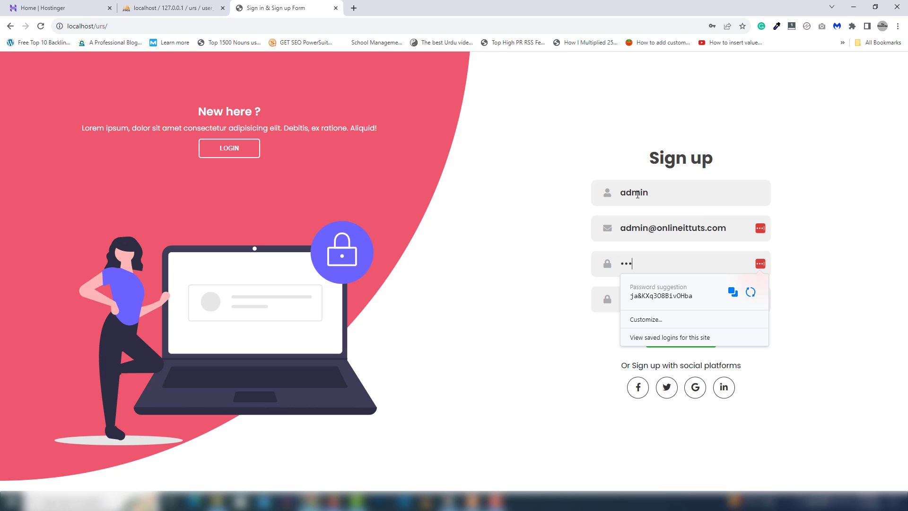
Enter and confirm the password, submit the sign-up, and dismiss the LastPass prompt.
key(Tab)
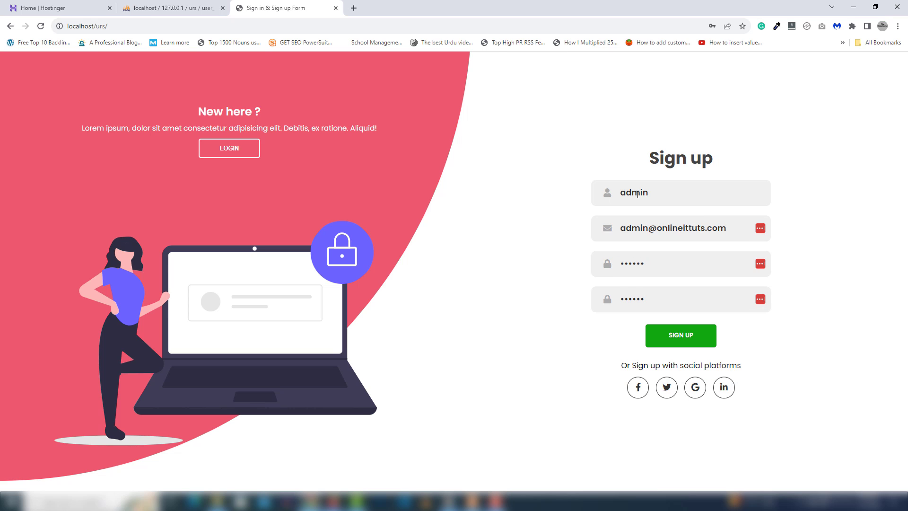
click(689, 336)
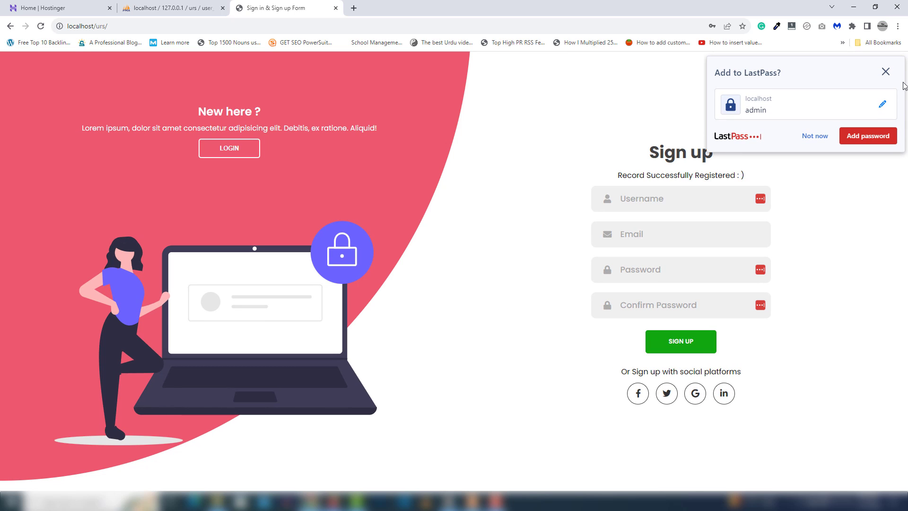
click(885, 72)
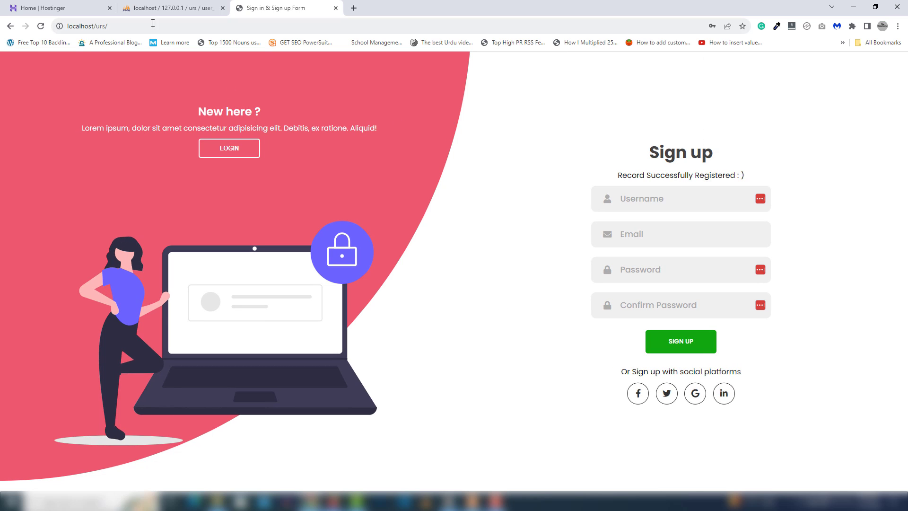
Reload the phpMyAdmin user_bio table to show the newly registered record.
click(160, 8)
click(165, 26)
key(Return)
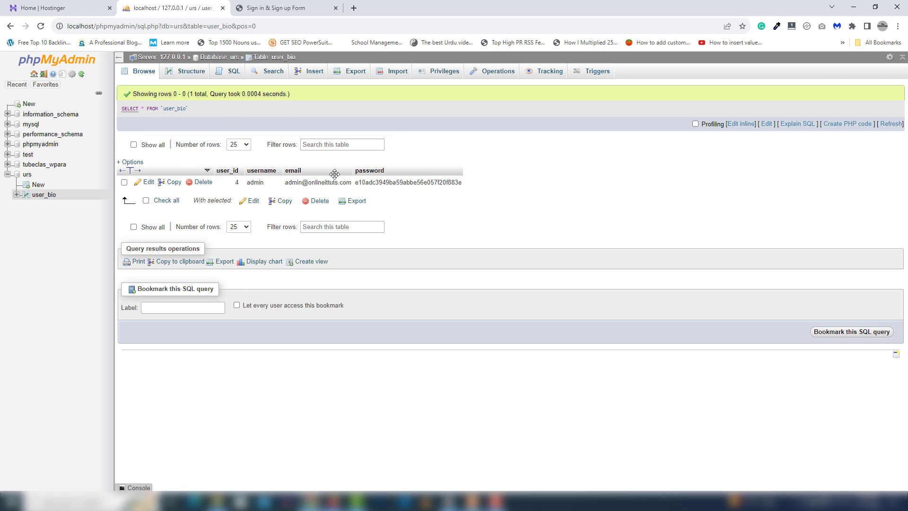
Highlight the thehubtuts.com domain on the Hostinger dashboard, then bring up the urs folder.
click(52, 7)
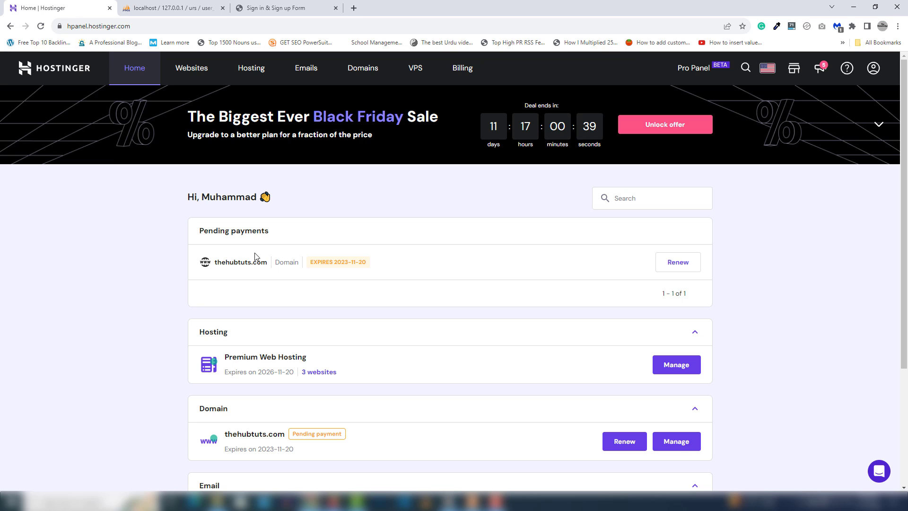
drag(268, 263, 215, 264)
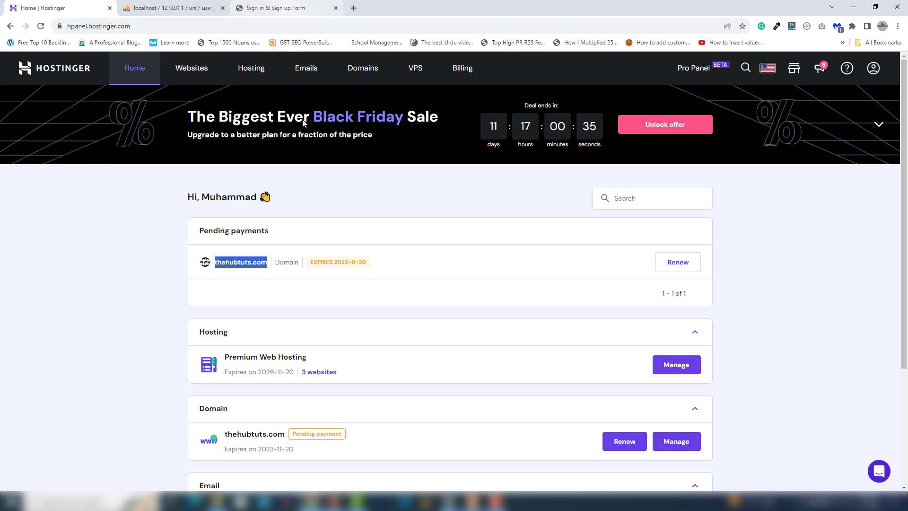
click(218, 502)
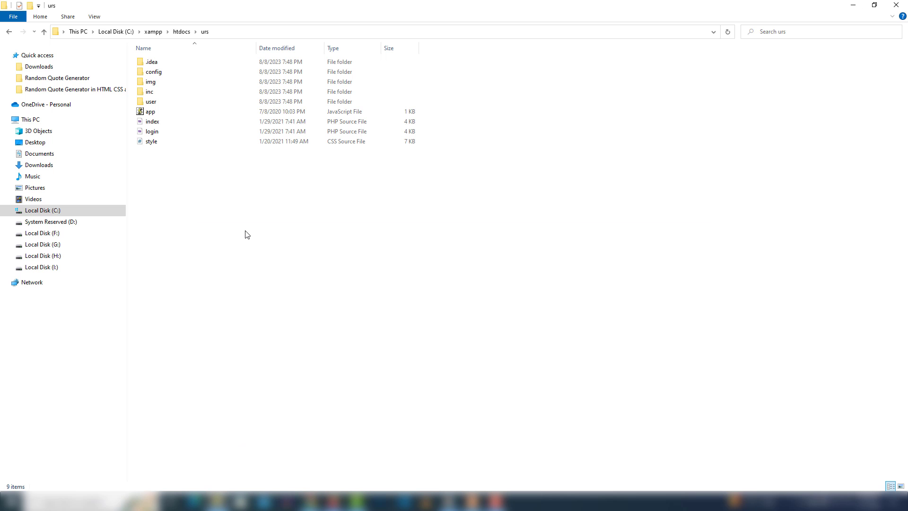
Compress all nine items of C:\xampp\htdocs\urs into a ZIP archive named inc.
click(180, 32)
double_click(157, 84)
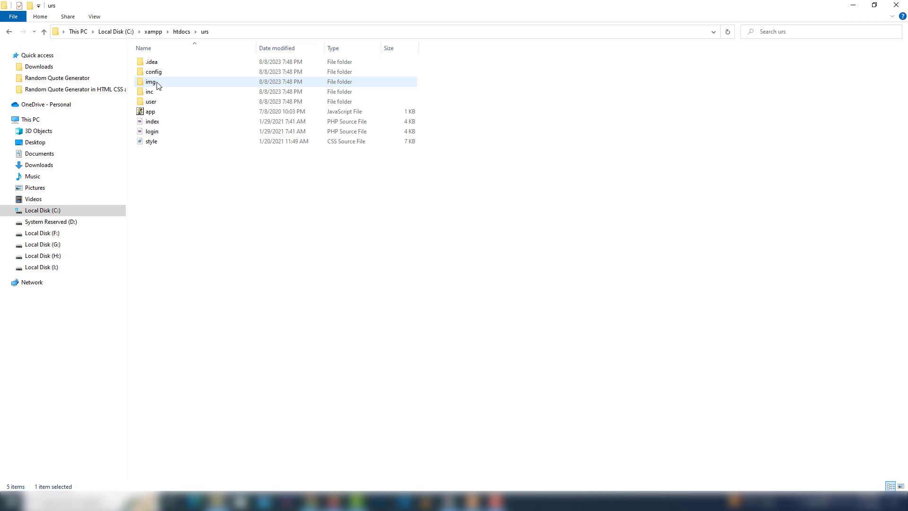
key(ctrl+a)
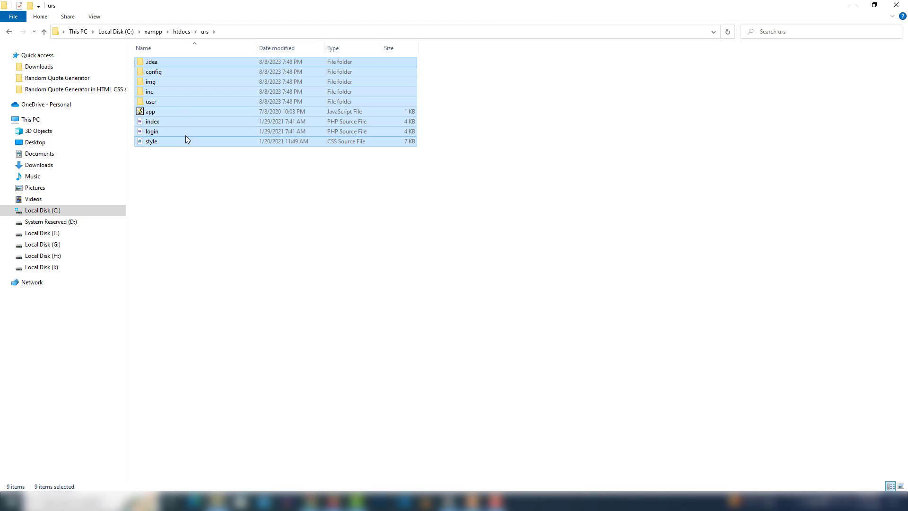
right_click(176, 95)
mouse_move(259, 209)
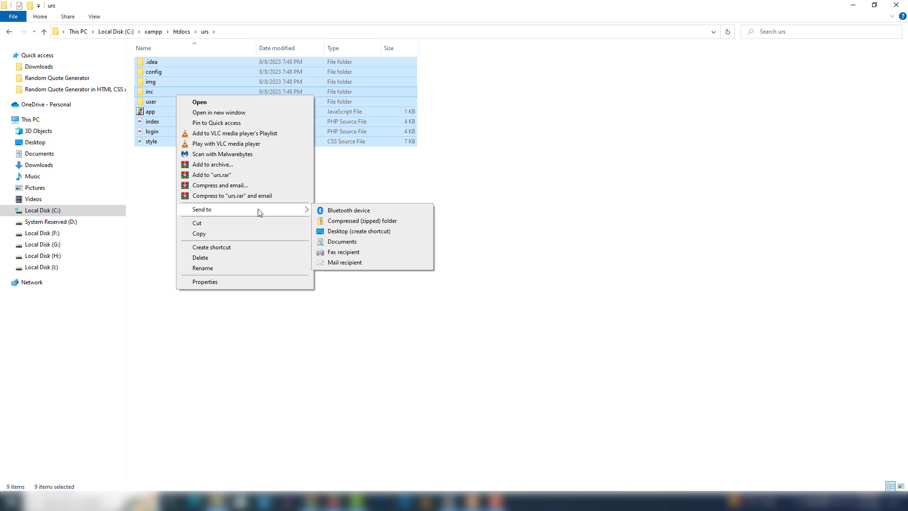
click(356, 221)
click(305, 224)
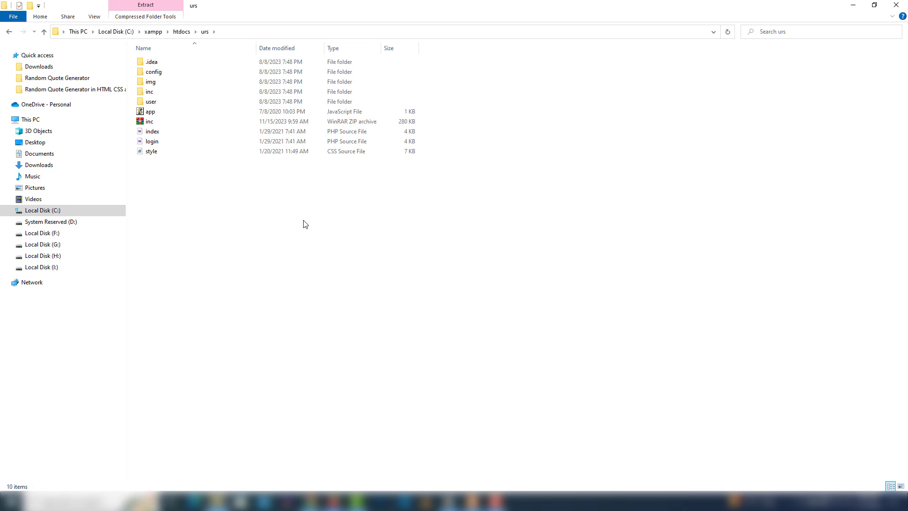
click(161, 123)
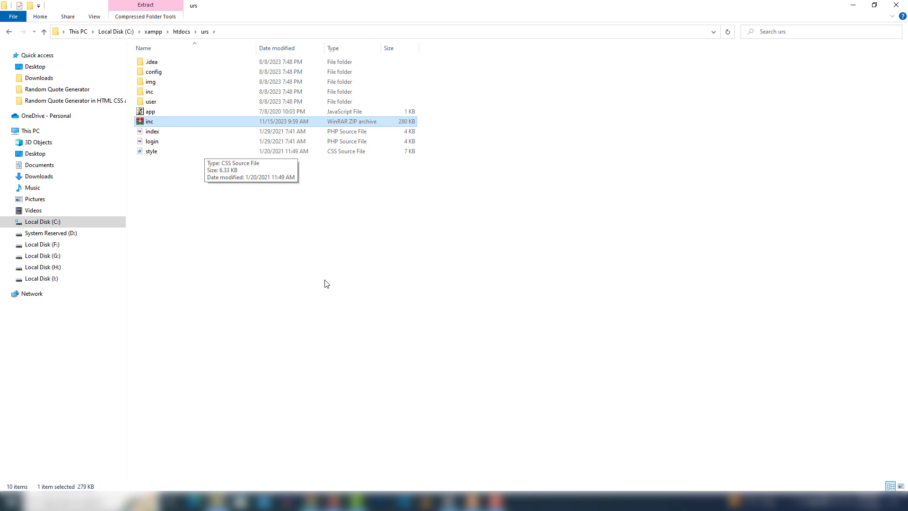
key(alt+Tab)
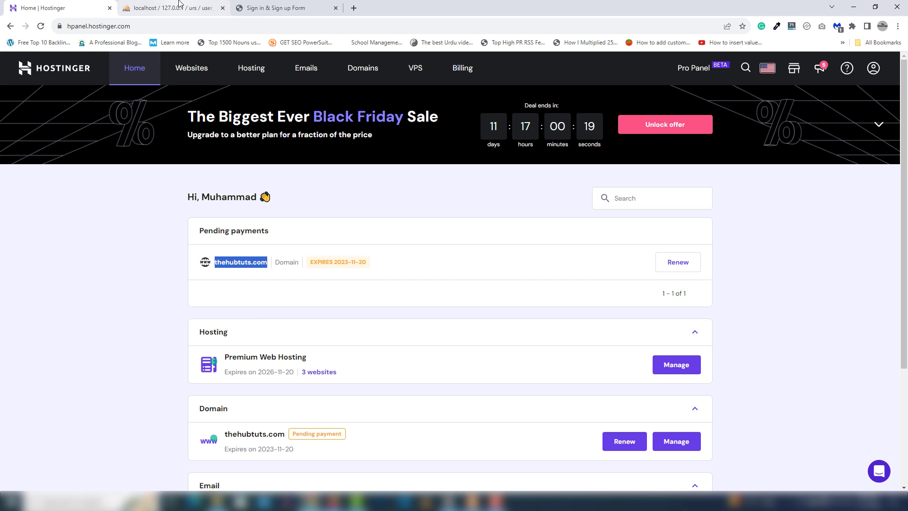
Export the urs database with Quick method and SQL format, downloading urs.sql.
click(179, 8)
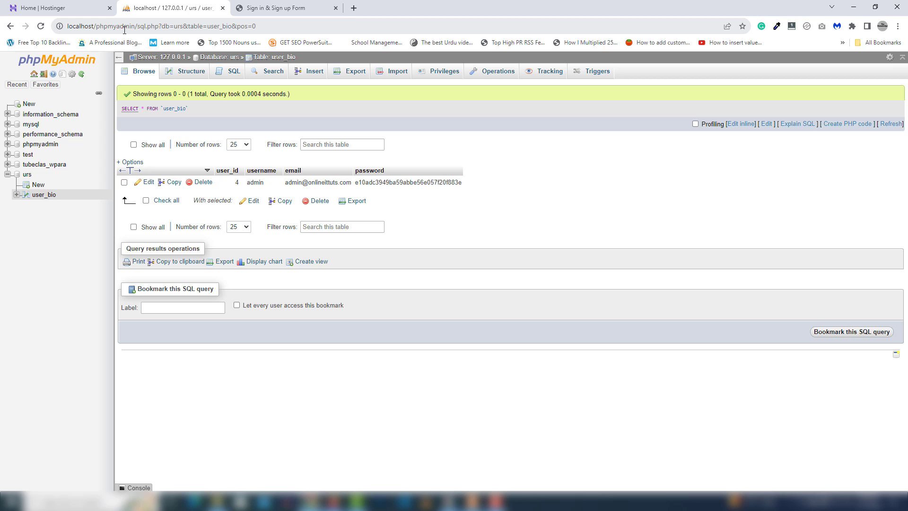
click(209, 58)
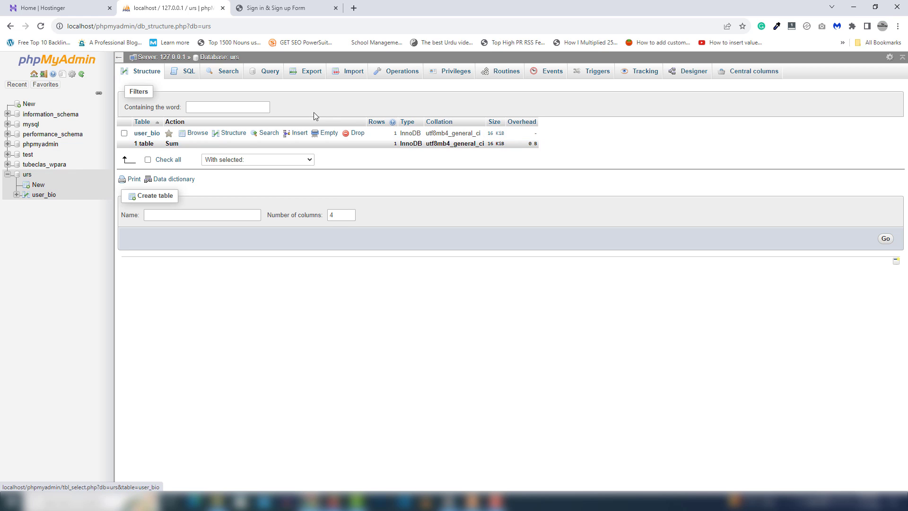
click(308, 76)
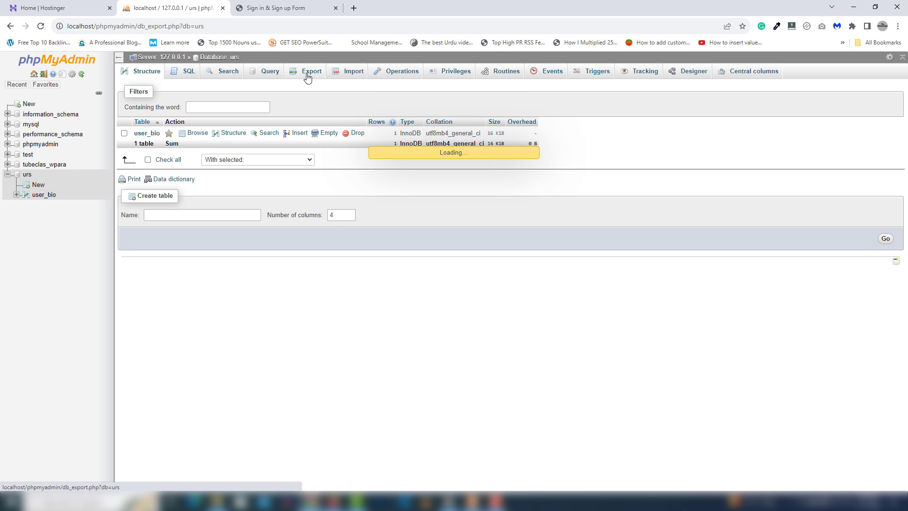
click(142, 302)
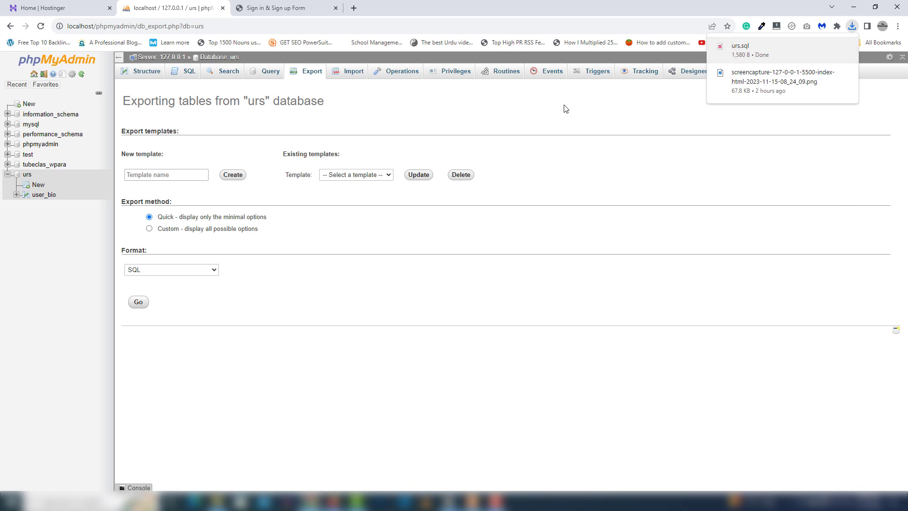
click(74, 12)
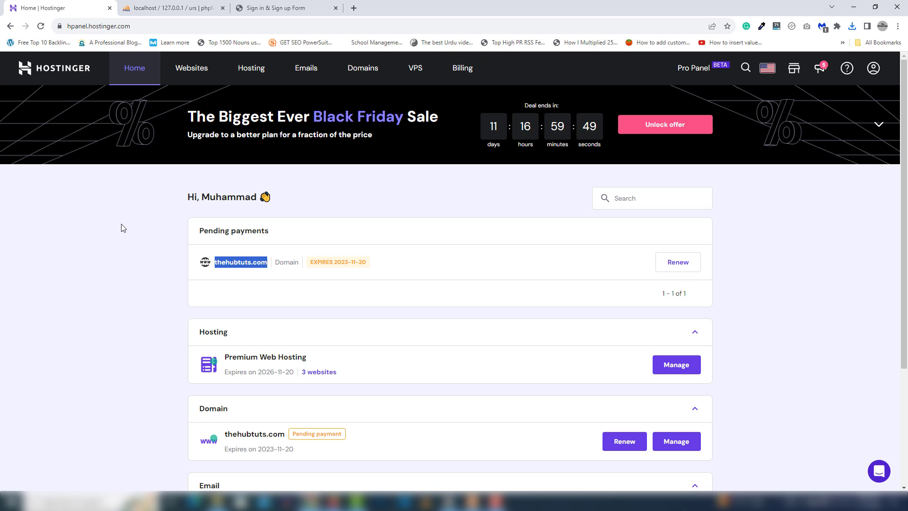
Copy the thehubtuts.com domain and load the live site in a new browser tab.
click(124, 228)
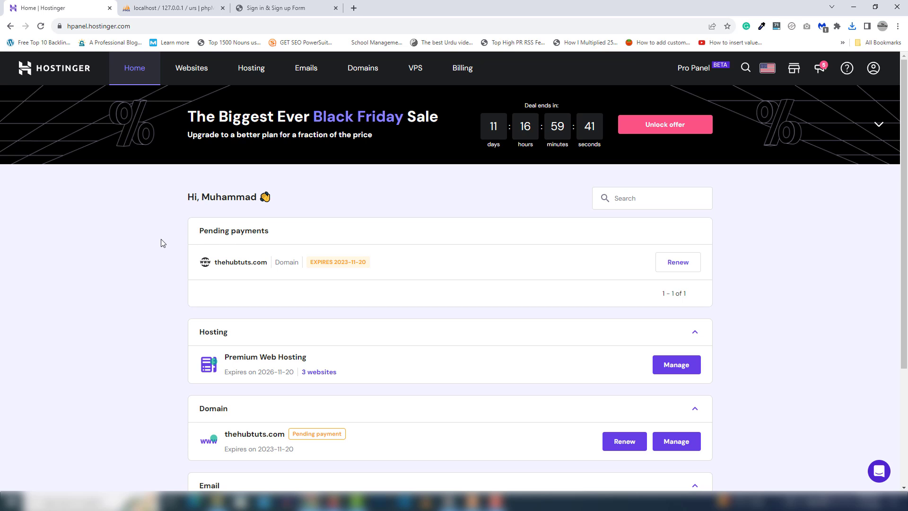
drag(269, 264, 213, 269)
click(160, 269)
drag(268, 263, 214, 269)
key(ctrl+c)
click(354, 8)
key(ctrl+v)
key(Return)
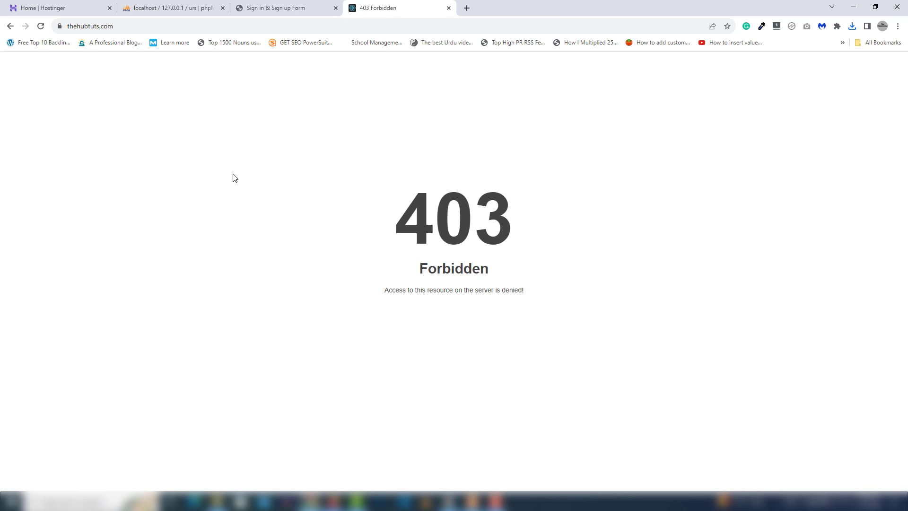
click(45, 4)
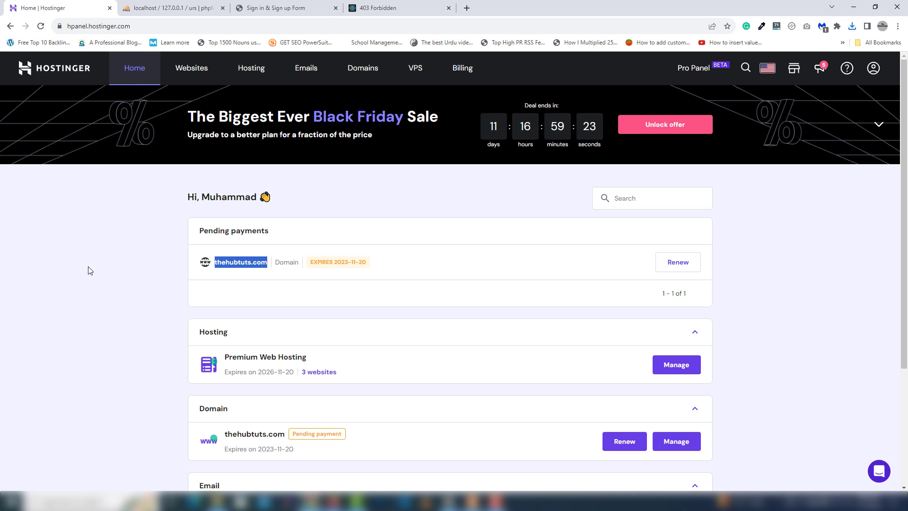
Open the File manager from the thehubtuts.com hosting dashboard under Websites.
click(118, 263)
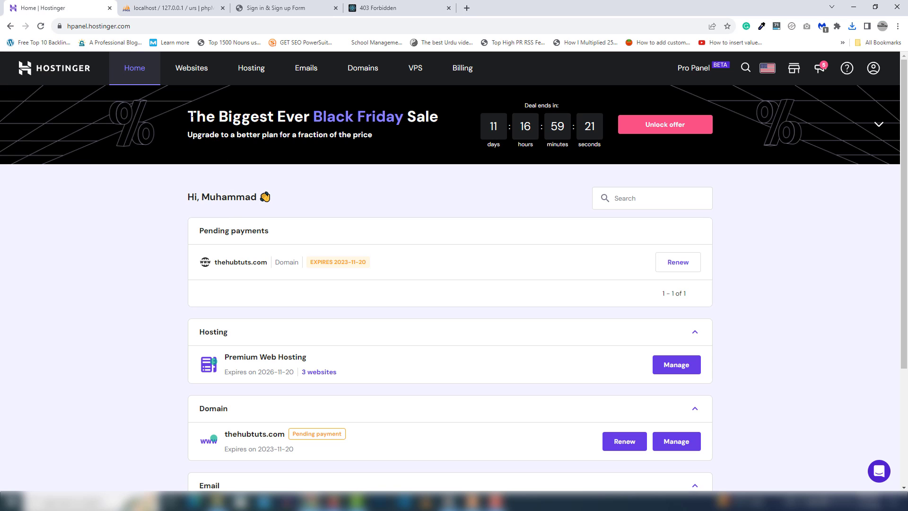
scroll(187, 151, down, 2)
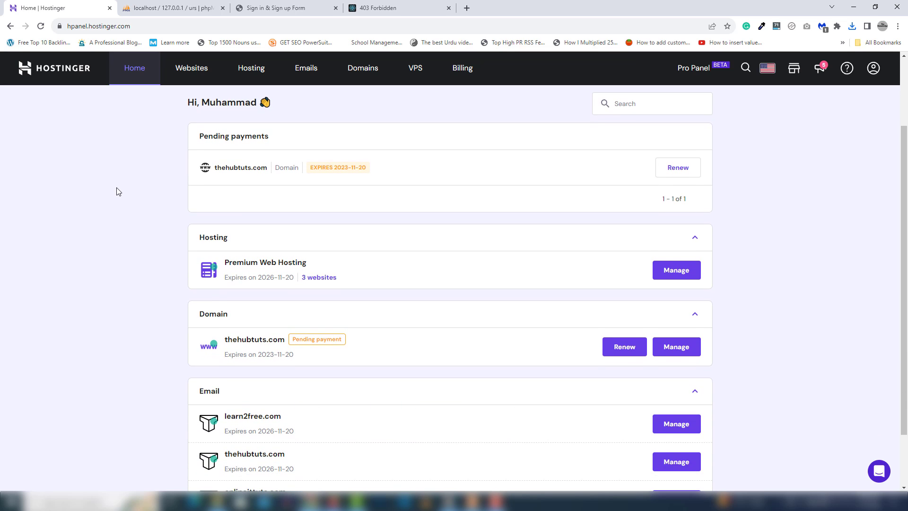
click(672, 352)
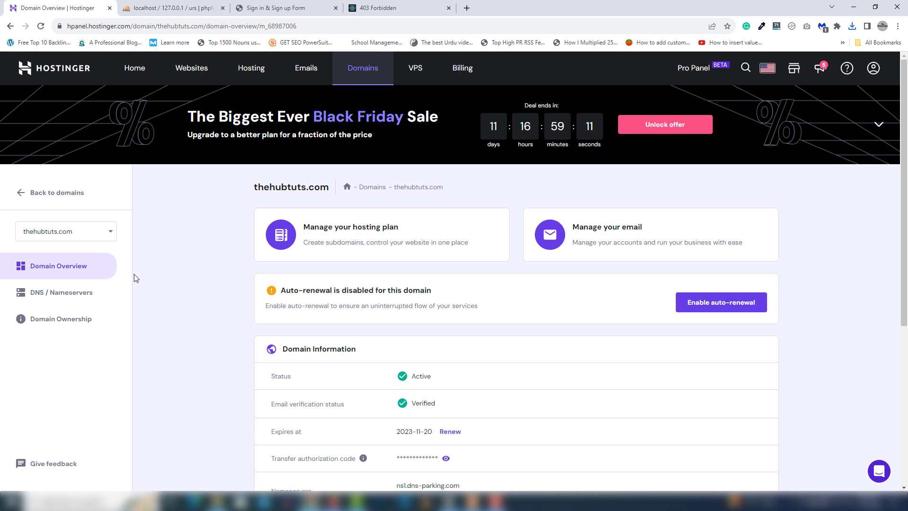
click(135, 72)
click(205, 75)
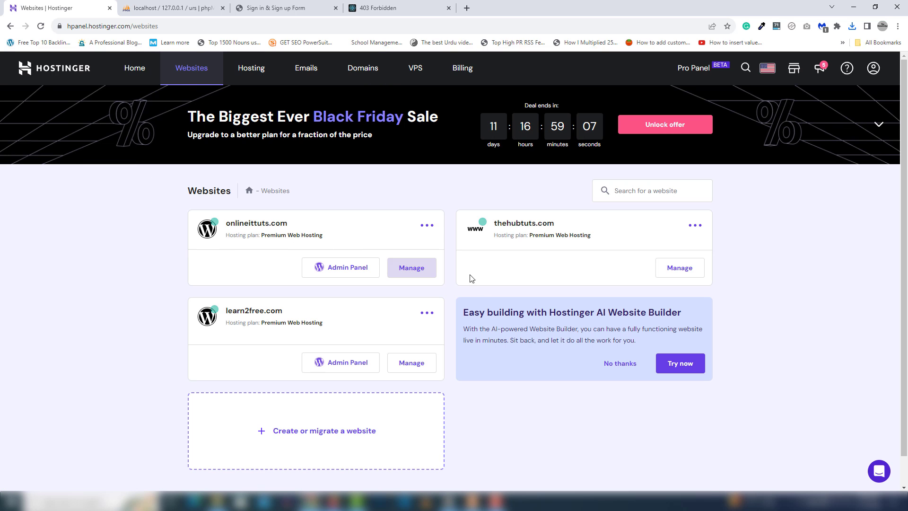
click(680, 273)
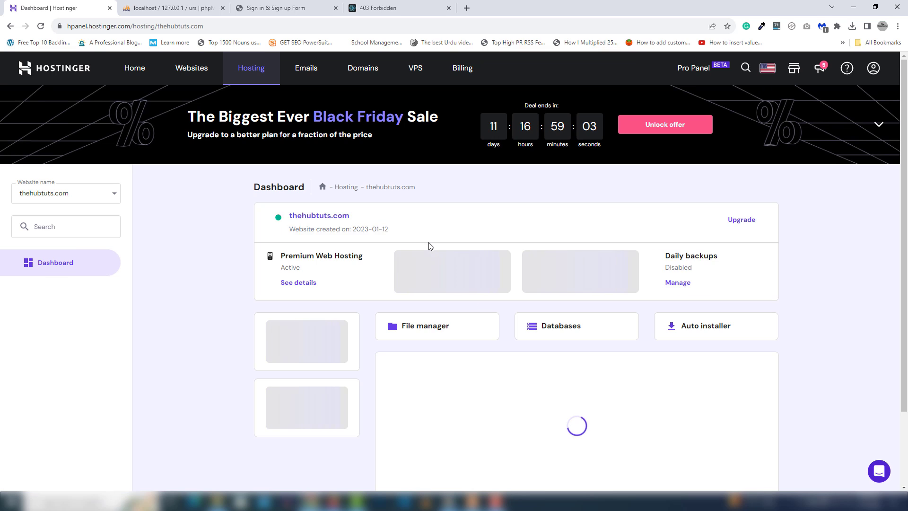
click(432, 331)
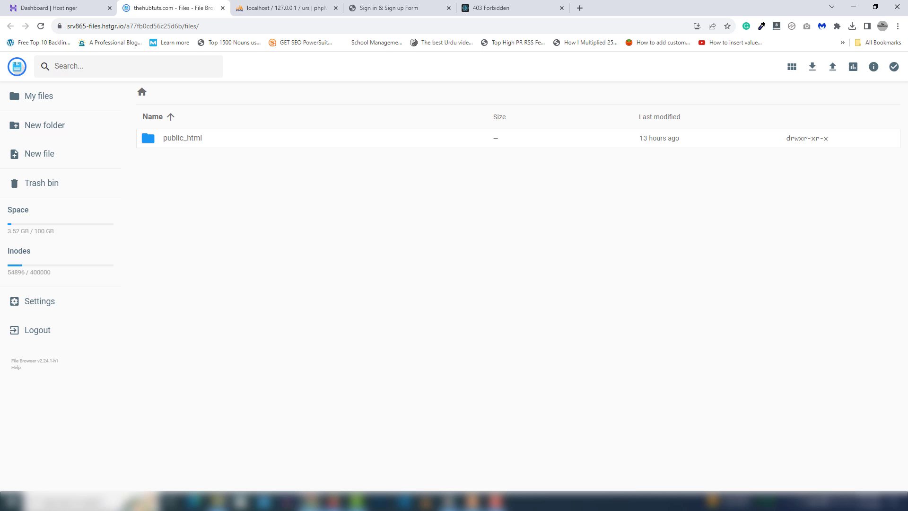
click(224, 502)
Upload inc.zip to the file manager root and extract it into public_html as folder demo.
drag(170, 124, 350, 381)
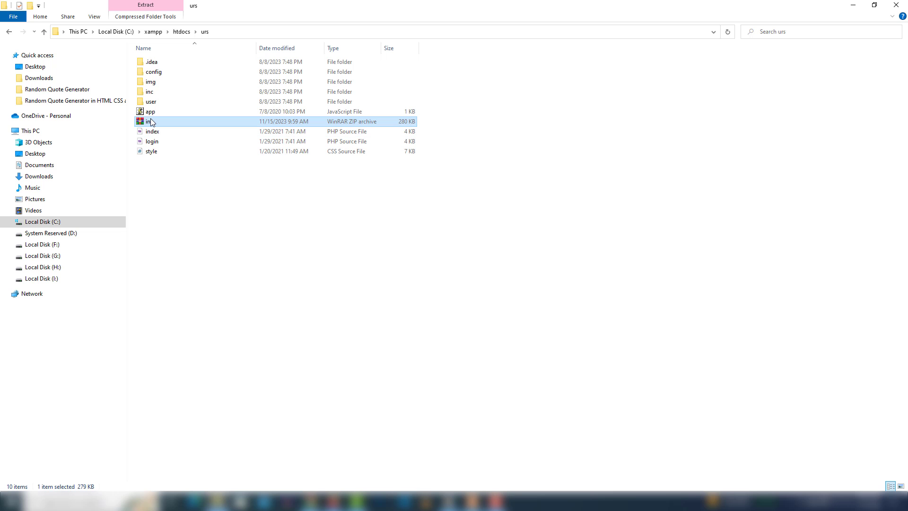
drag(153, 122, 384, 306)
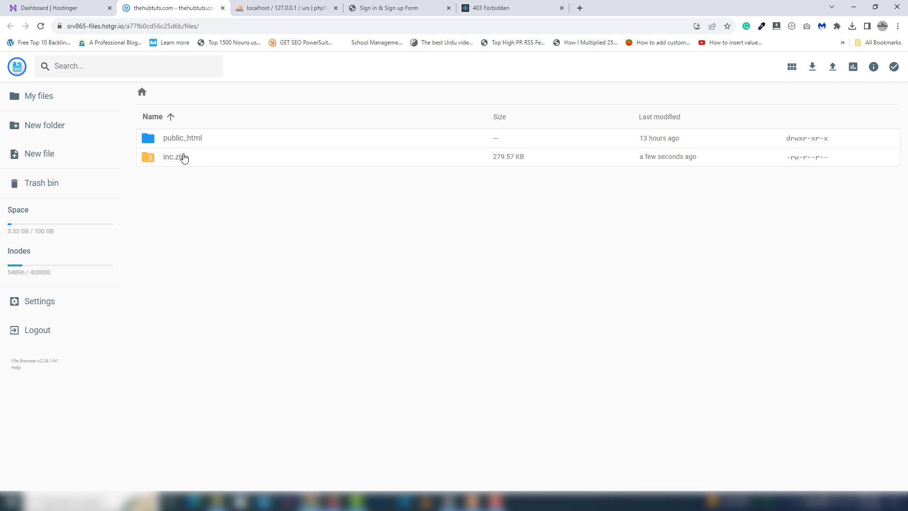
right_click(184, 155)
click(219, 286)
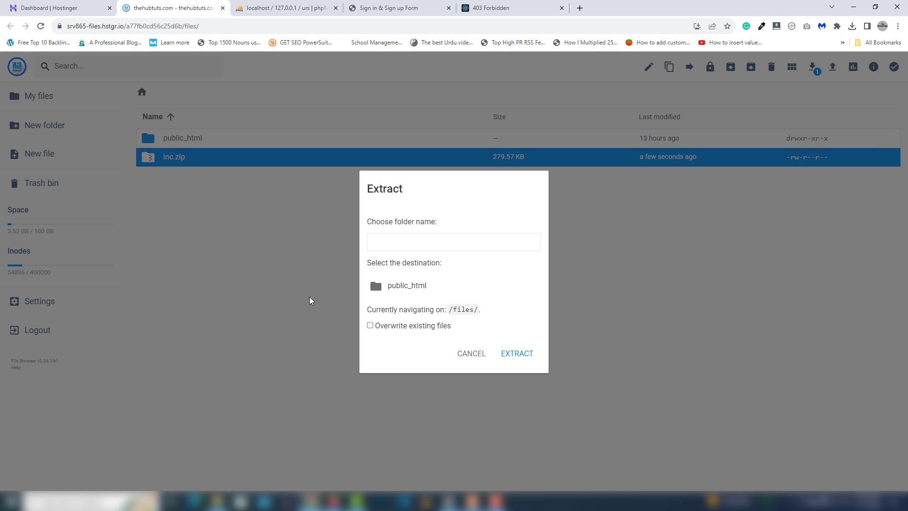
click(412, 286)
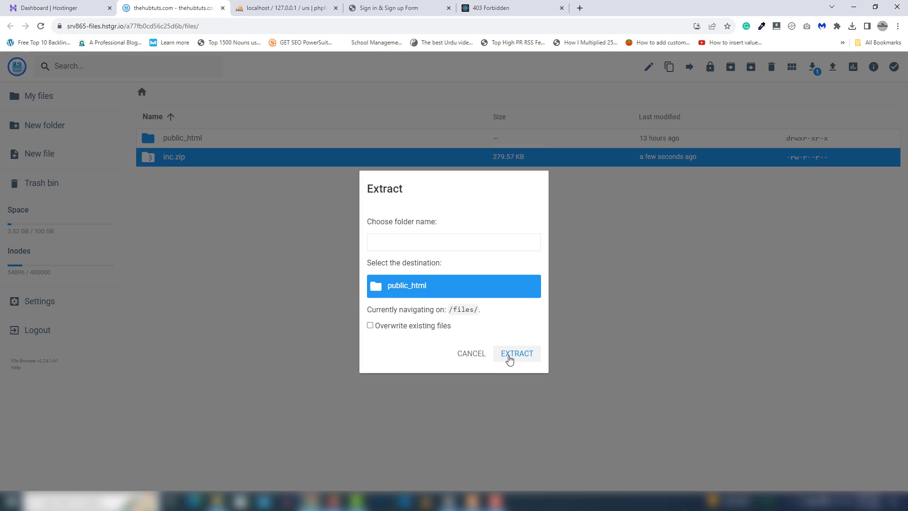
click(509, 360)
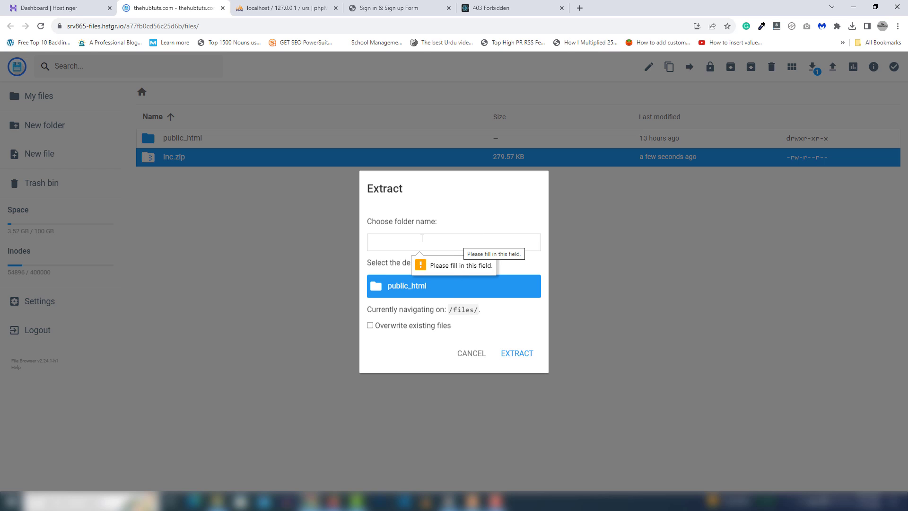
text(pu)
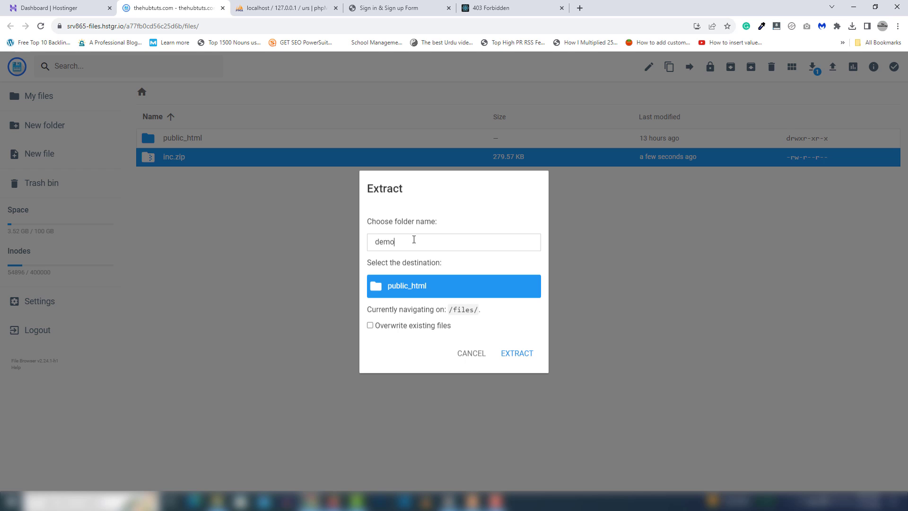
click(513, 353)
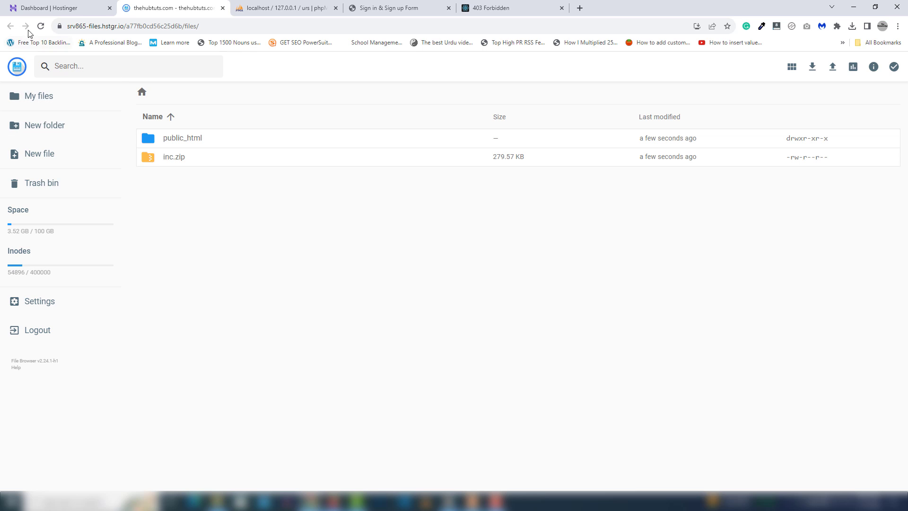
click(41, 27)
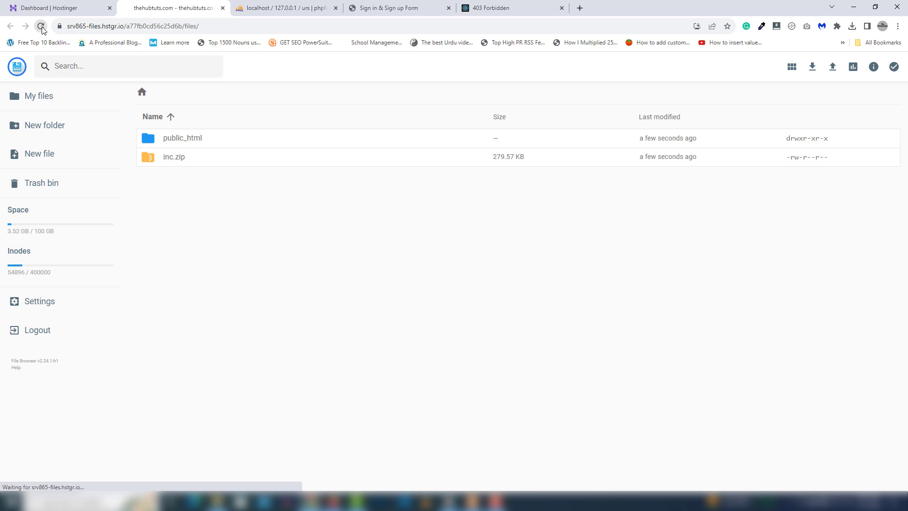
Move every file and folder from public_html/demo up into public_html.
double_click(188, 144)
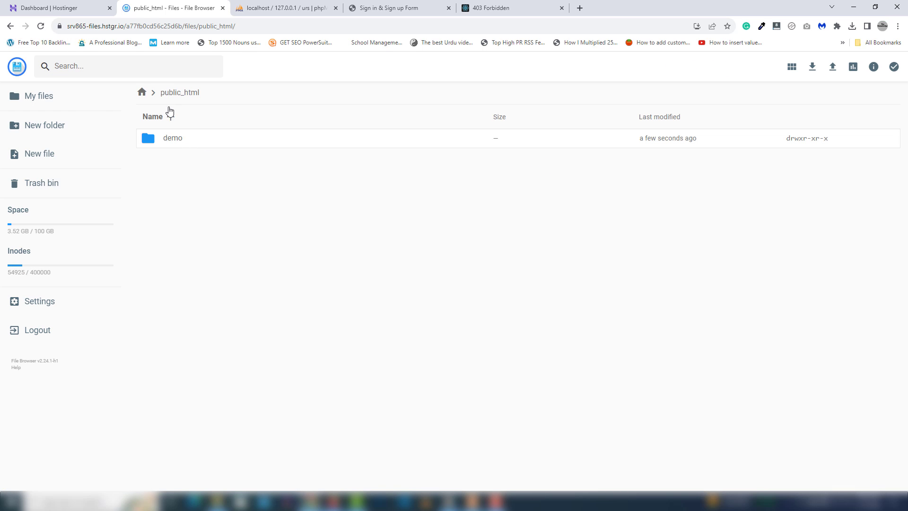
right_click(175, 140)
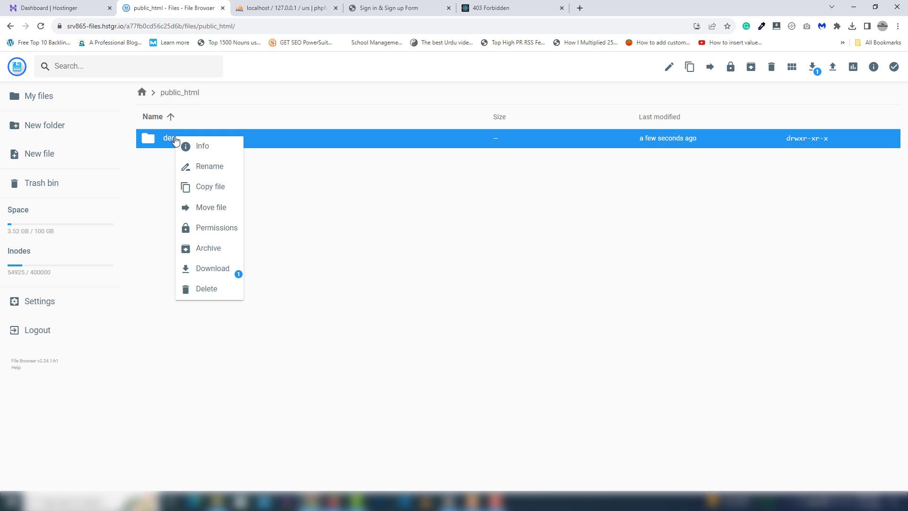
click(147, 138)
double_click(164, 142)
click(177, 138)
key(ctrl+a)
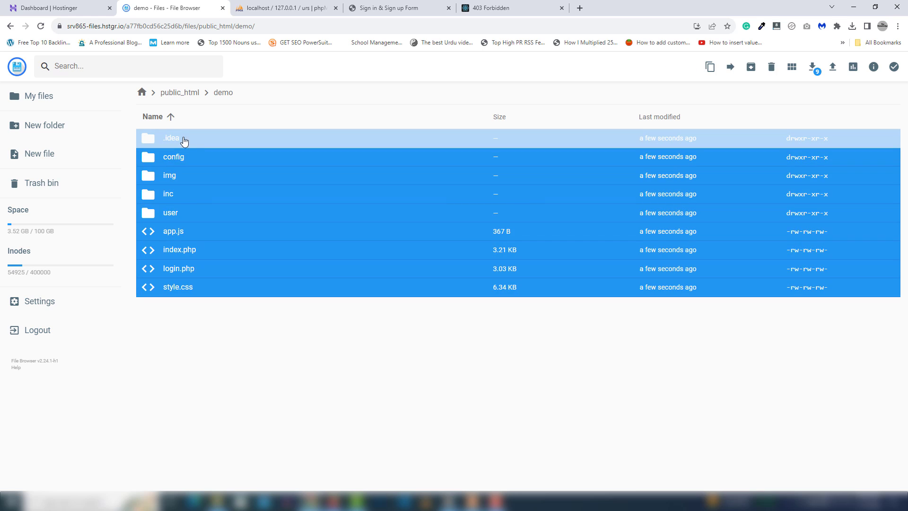
right_click(210, 169)
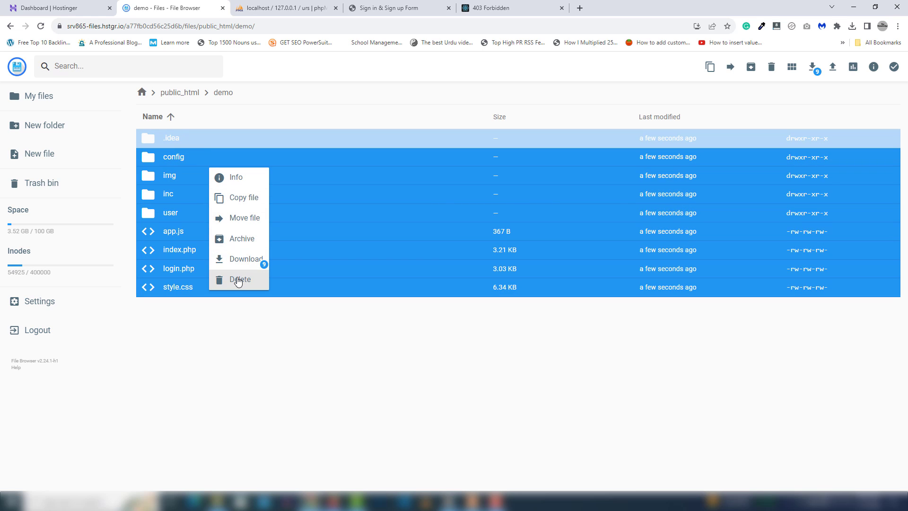
click(239, 218)
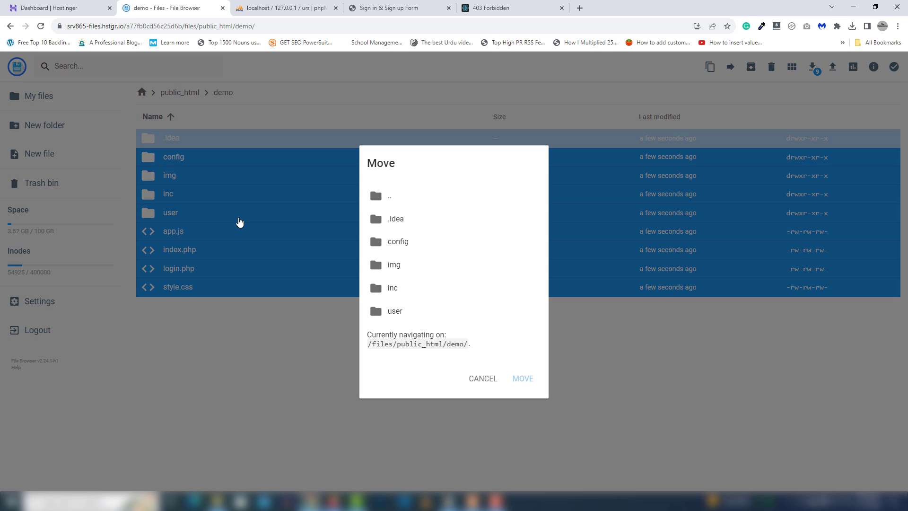
double_click(387, 204)
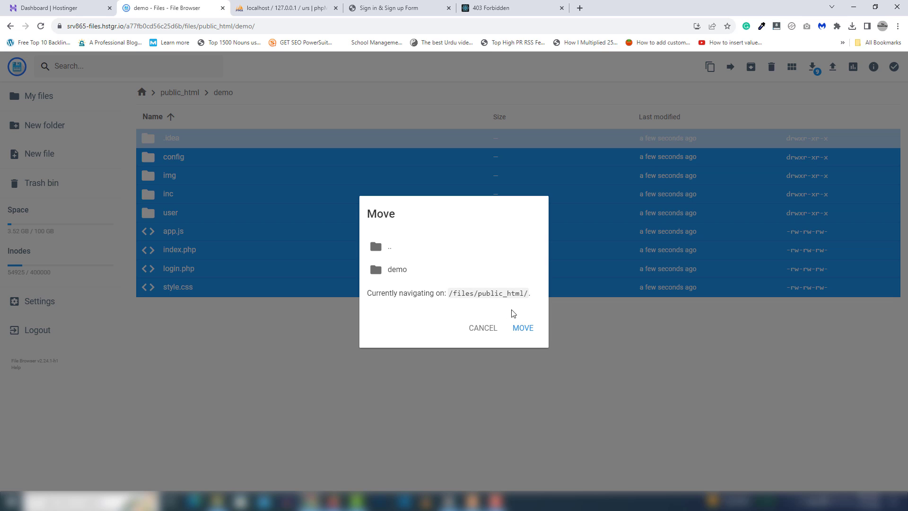
click(522, 330)
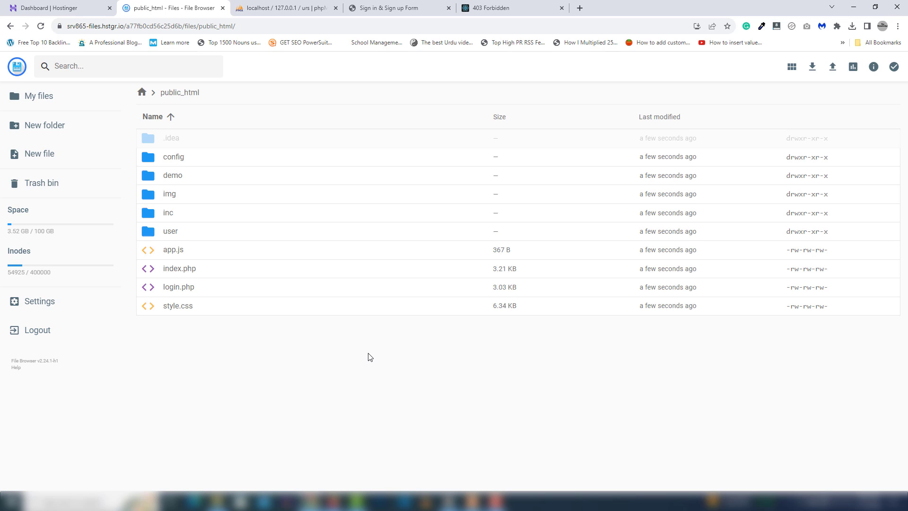
Delete the empty demo folder and the inc.zip archive from the root.
click(181, 176)
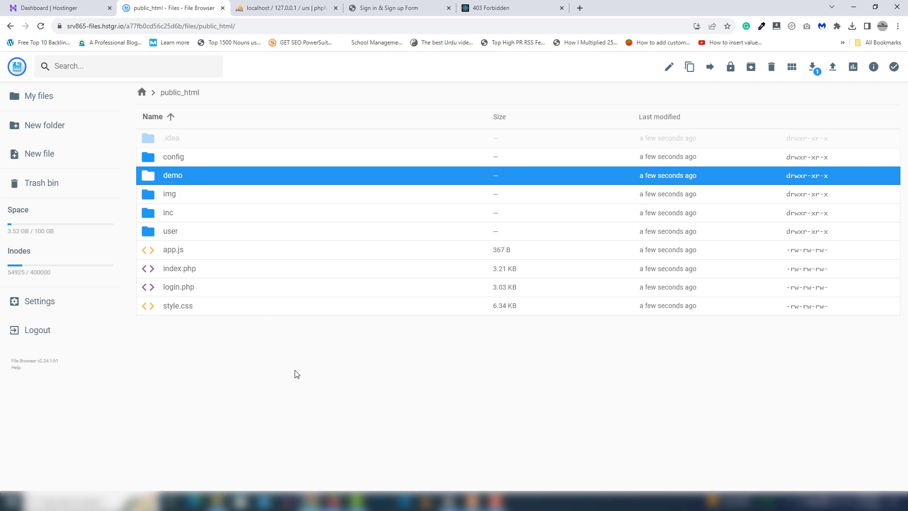
key(Delete)
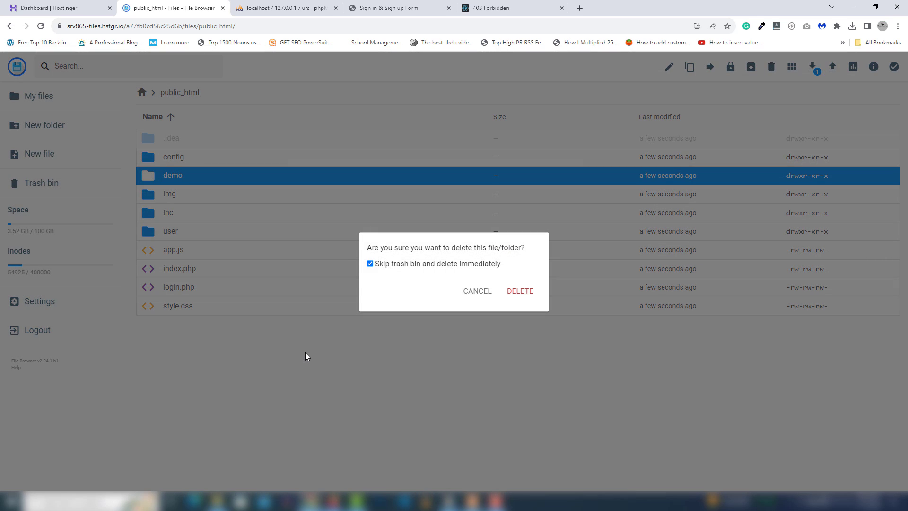
click(510, 291)
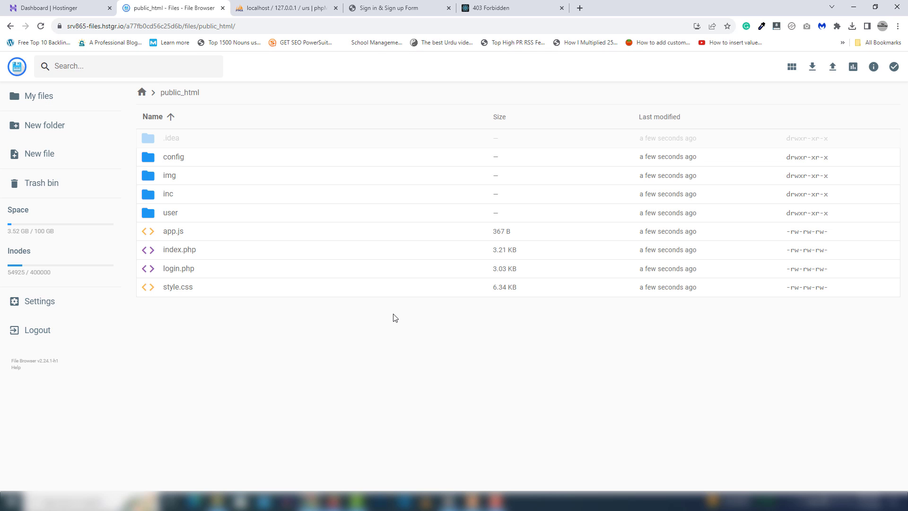
click(141, 92)
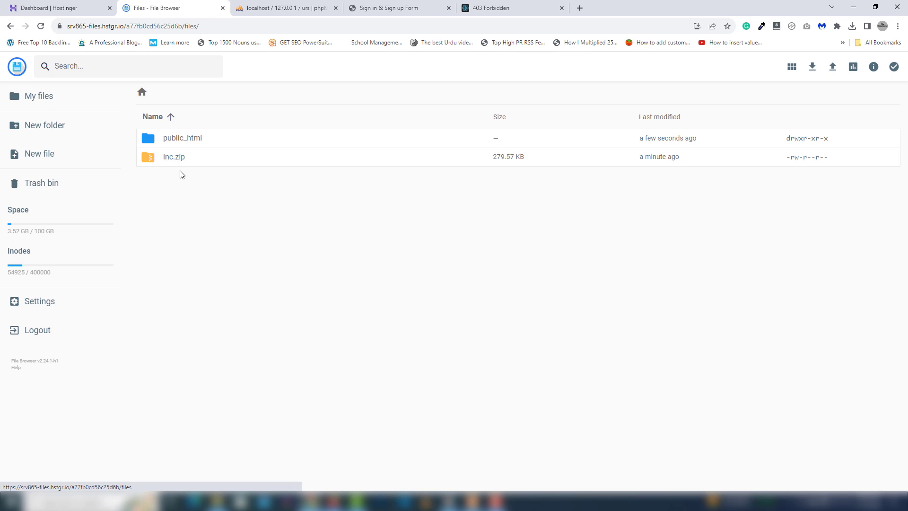
click(176, 159)
key(Delete)
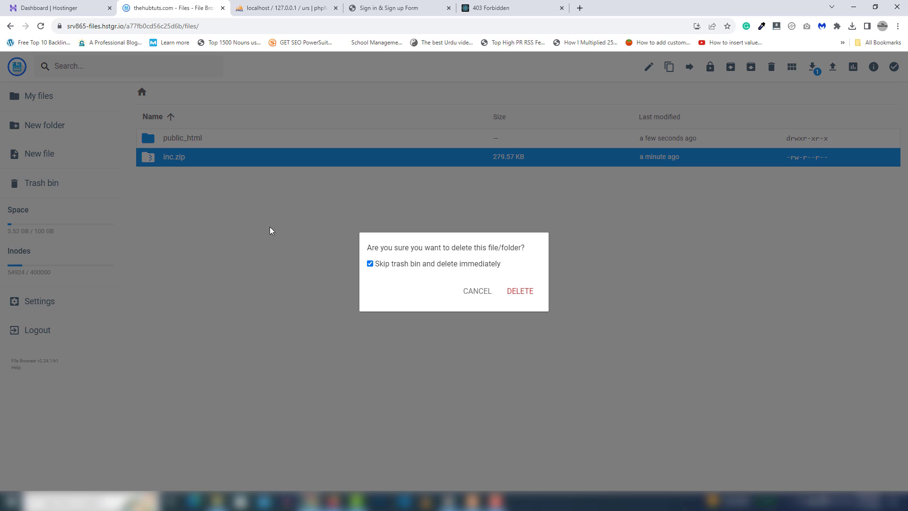
click(515, 292)
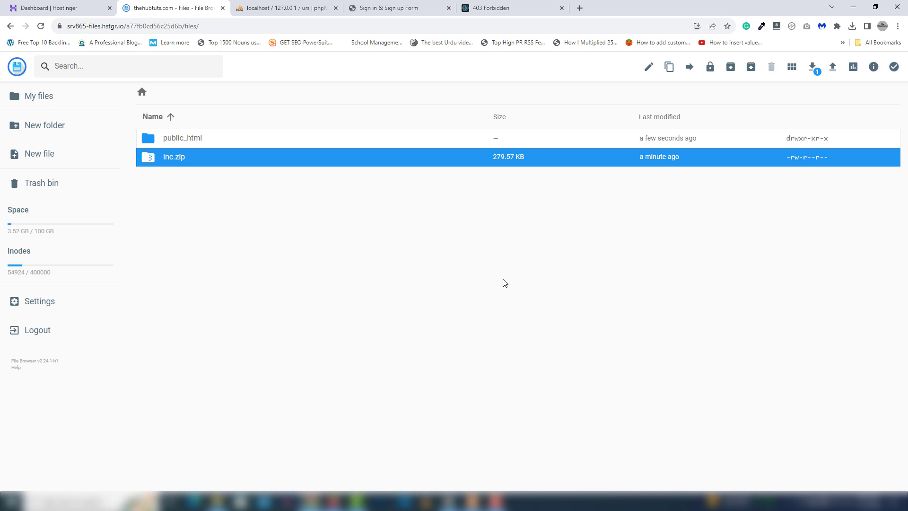
Reload the live thehubtuts.com site in its browser tab.
click(515, 10)
click(529, 24)
key(Return)
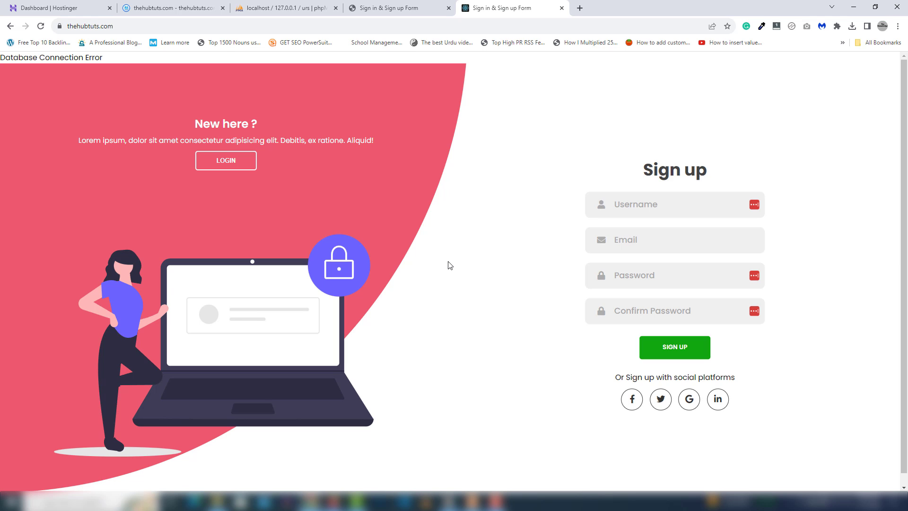
Select the Database Connection Error message shown above the live Sign up form.
drag(64, 57, 7, 63)
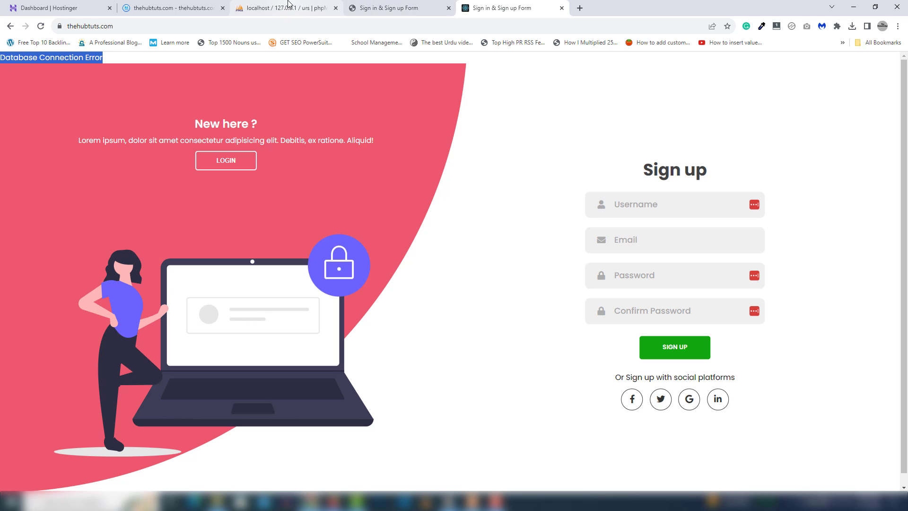
Go back to the thehubtuts.com hPanel dashboard and scroll toward the Databases shortcut.
click(194, 4)
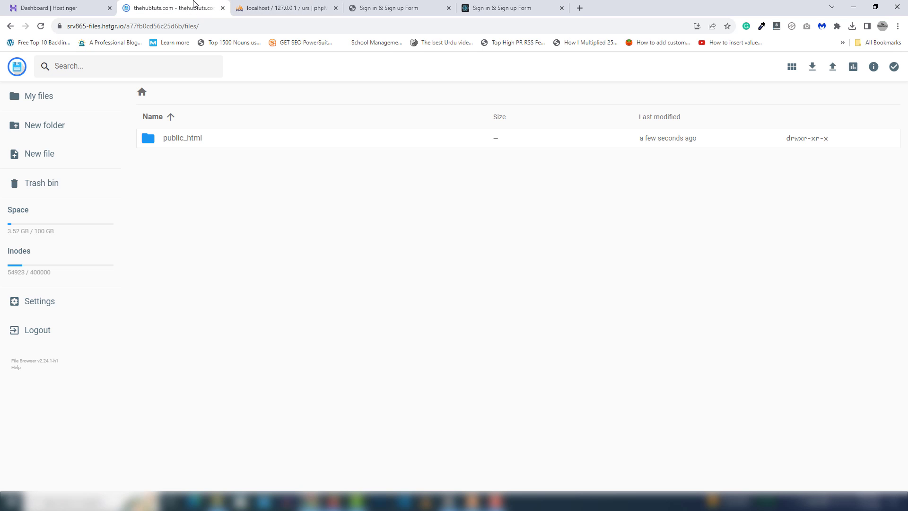
click(54, 9)
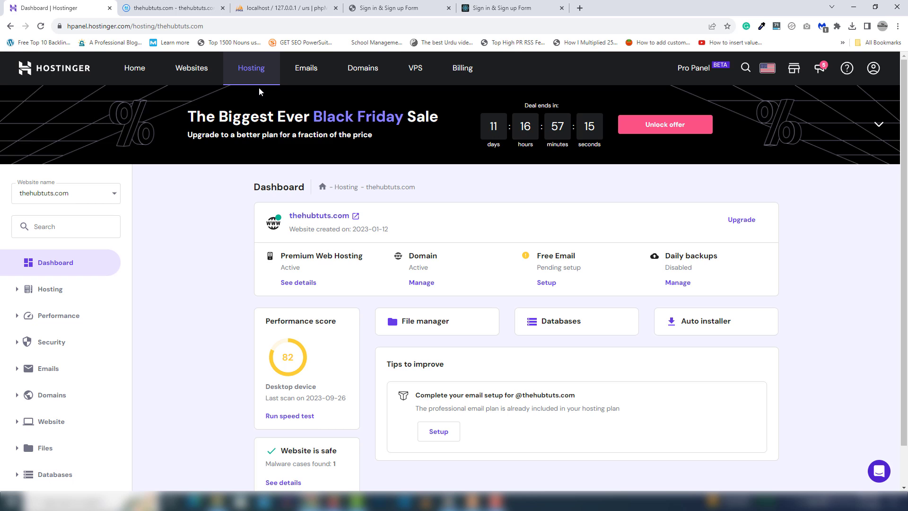
scroll(548, 260, down, 1)
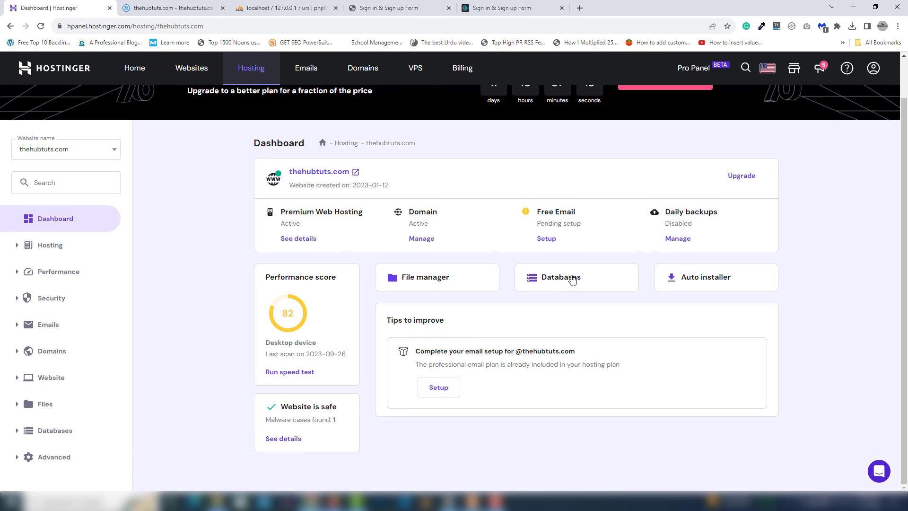
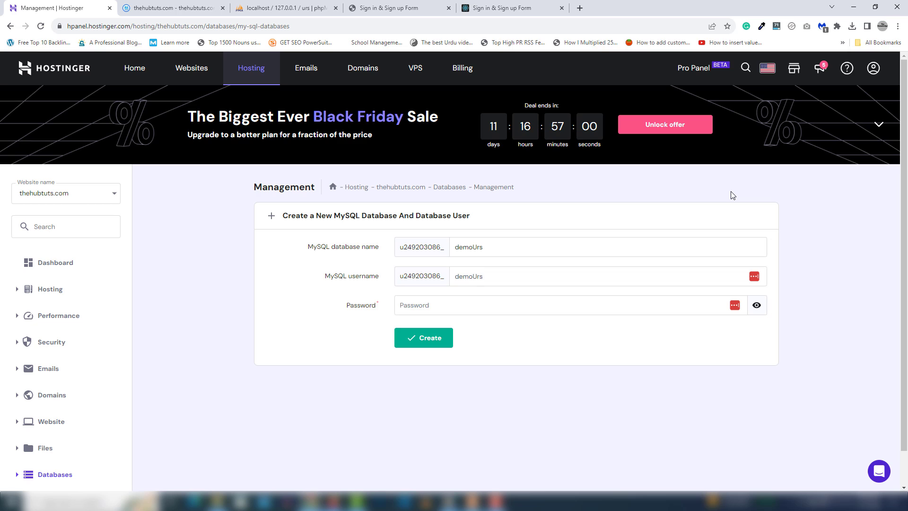
Generate a random password for the demoUrs database user and select it.
click(653, 307)
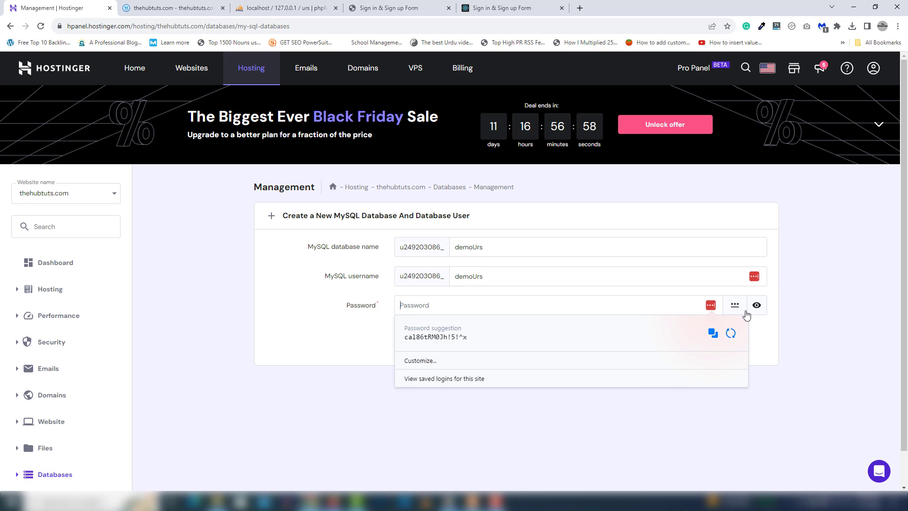
click(733, 306)
drag(594, 308, 342, 308)
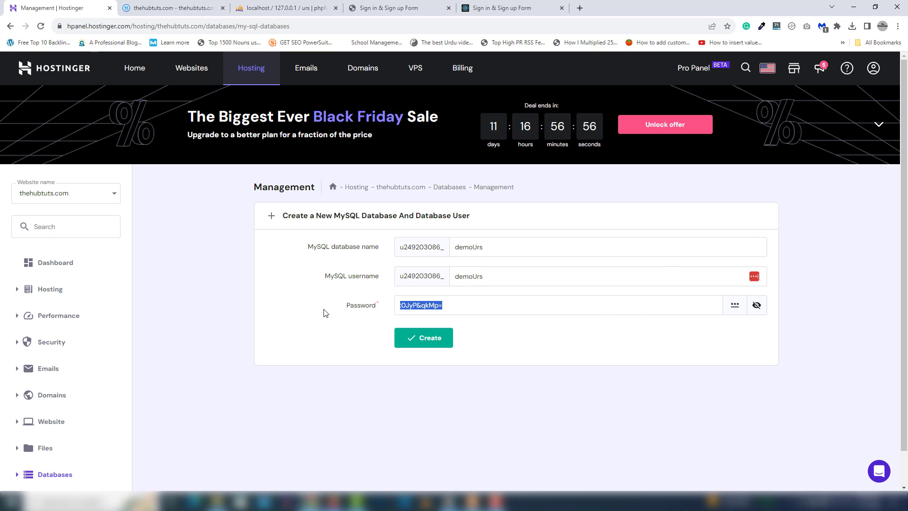
Open Notepad and paste the database name demoUrs into it.
click(79, 500)
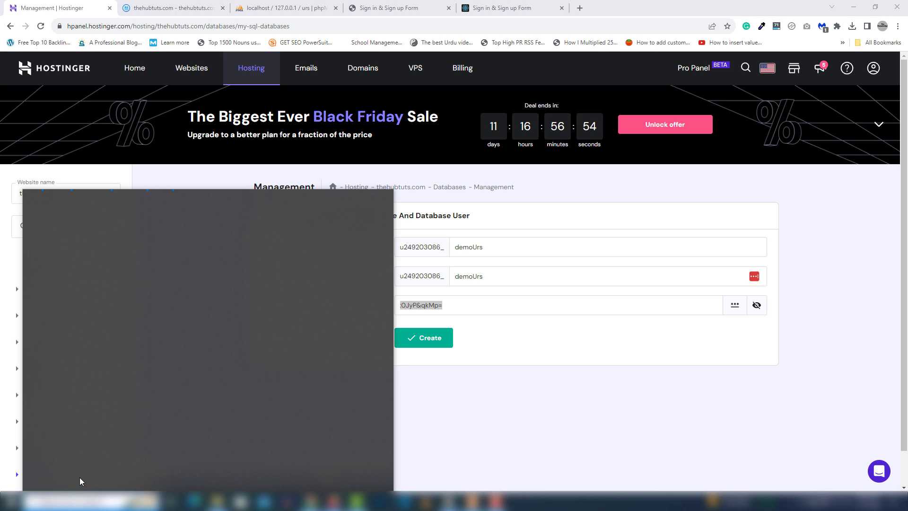
text(note)
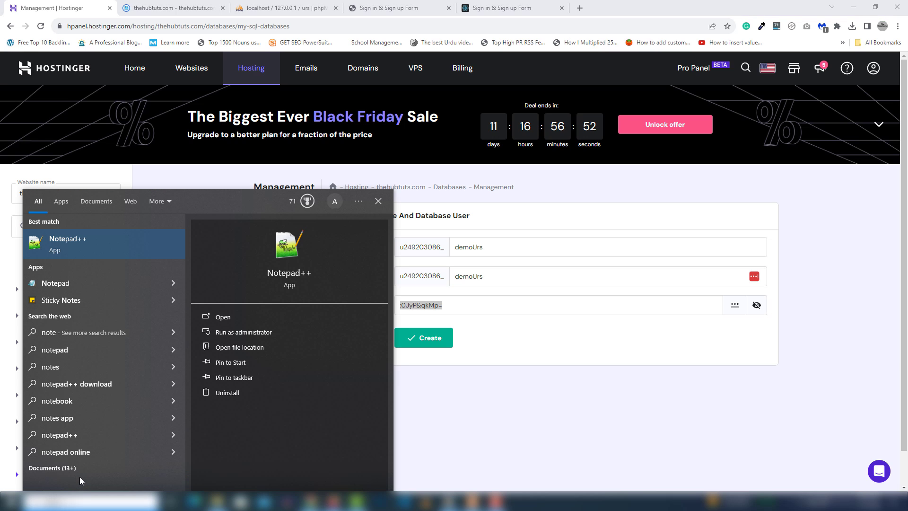
click(93, 285)
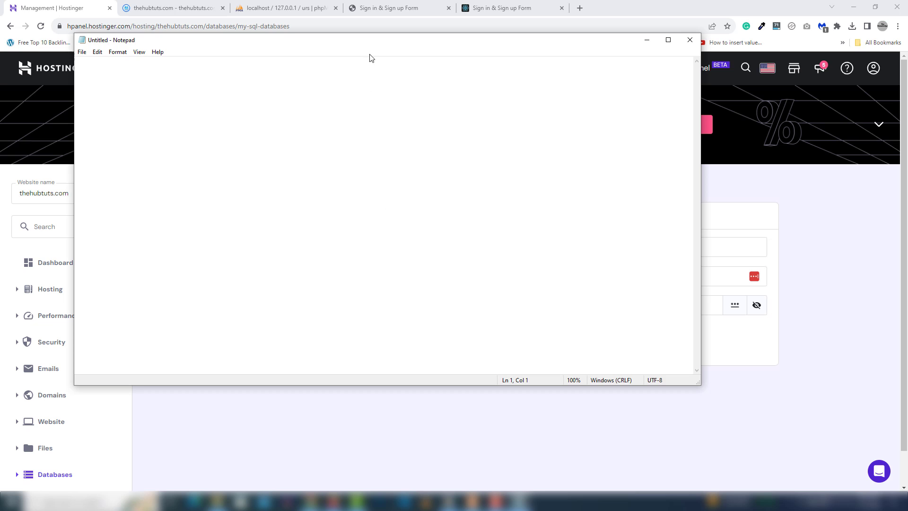
drag(376, 45, 424, 350)
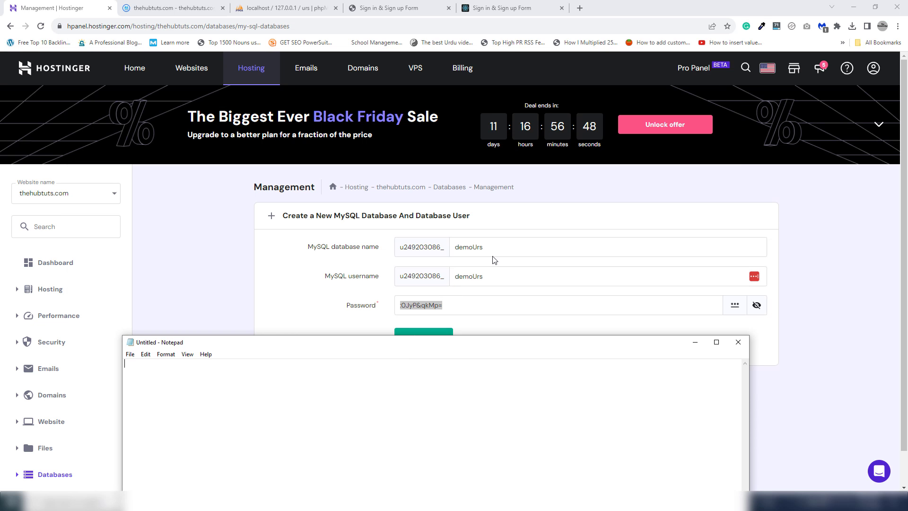
drag(493, 251, 361, 246)
key(ctrl+c)
key(alt+Tab)
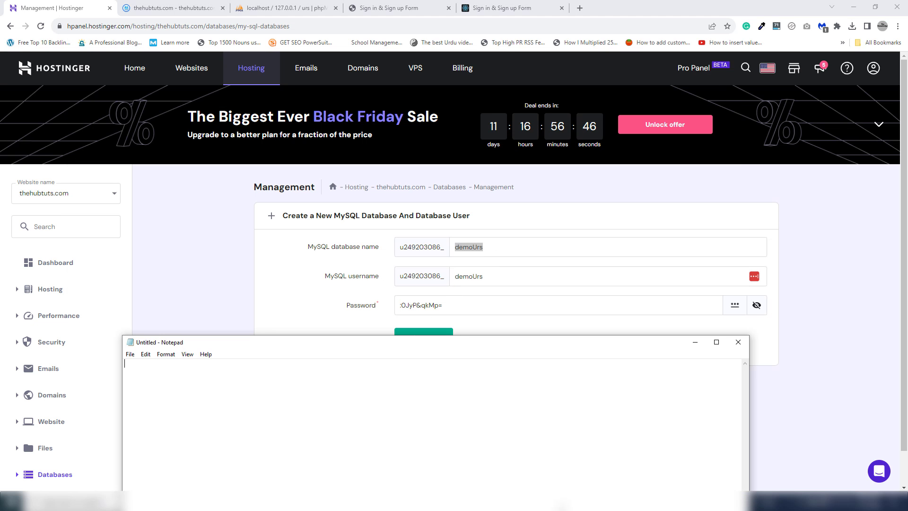
key(ctrl+v)
Save the generated password below the name in Notepad, then create the demoUrs database and user.
click(450, 306)
drag(450, 305, 314, 305)
key(ctrl+c)
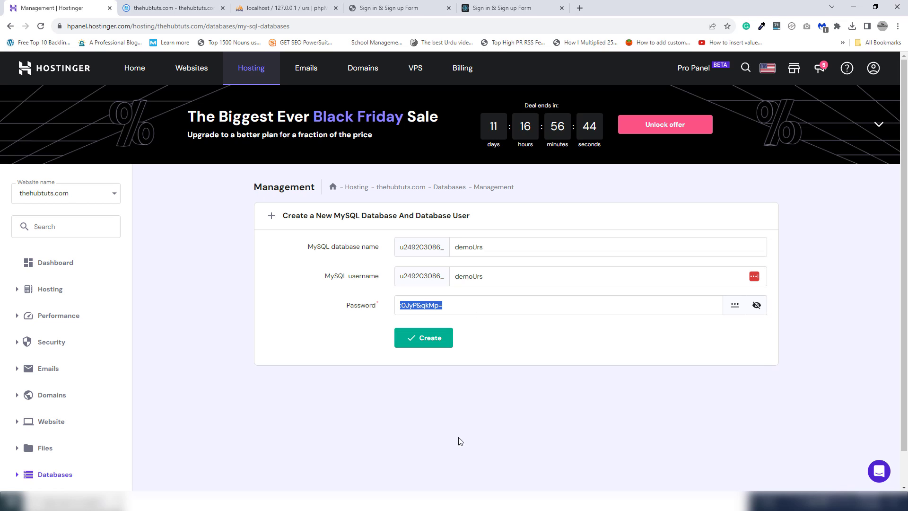
click(489, 500)
key(Return)
key(ctrl+v)
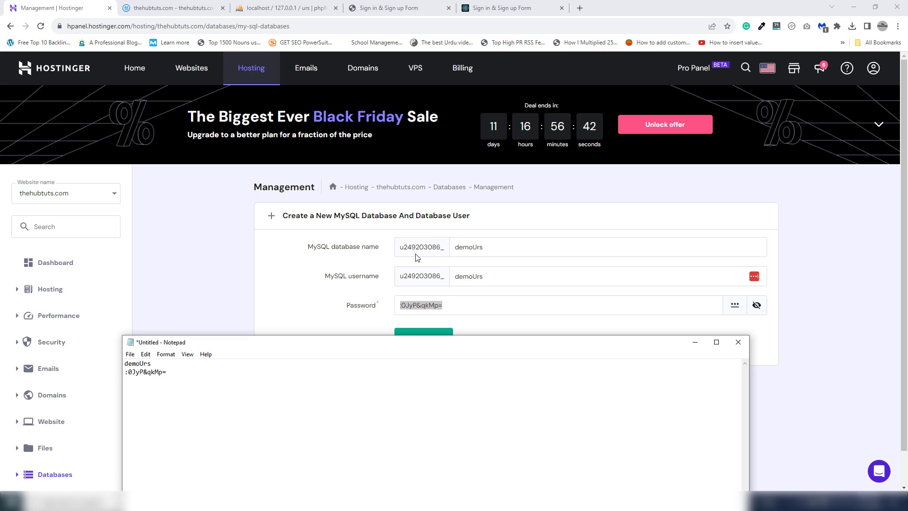
key(alt+Tab)
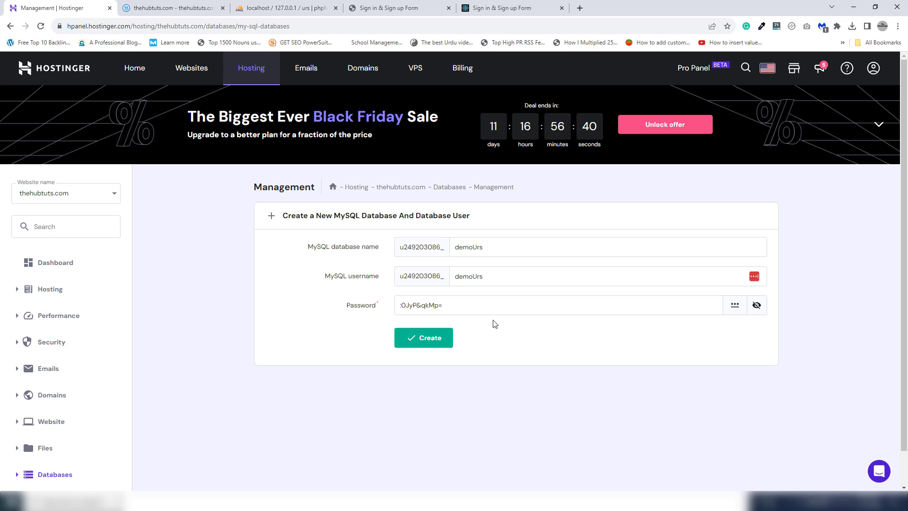
click(424, 339)
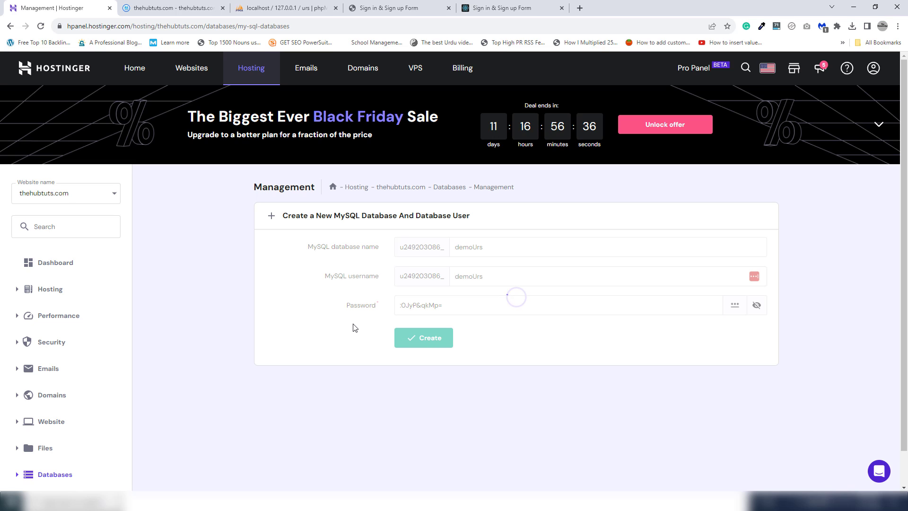
Open the new prefixed demoUrs database from the current databases list in phpMyAdmin.
scroll(543, 324, down, 1)
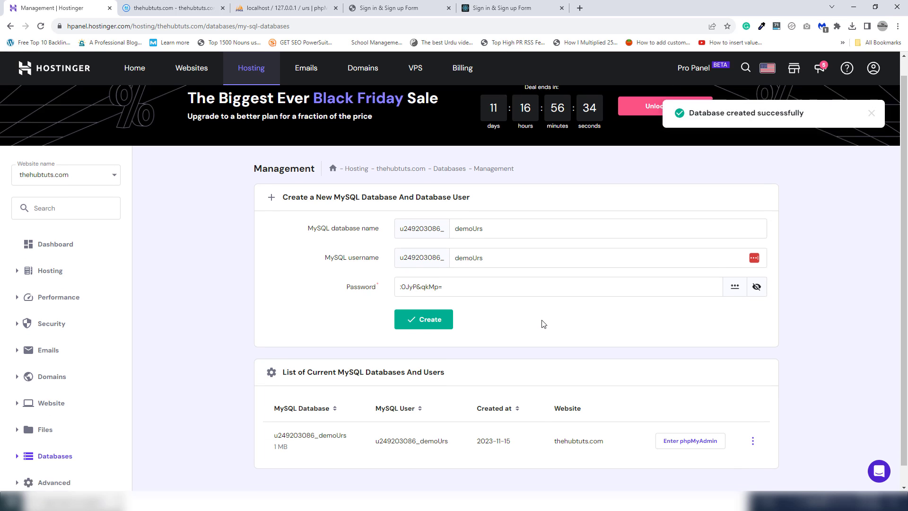
scroll(543, 324, down, 1)
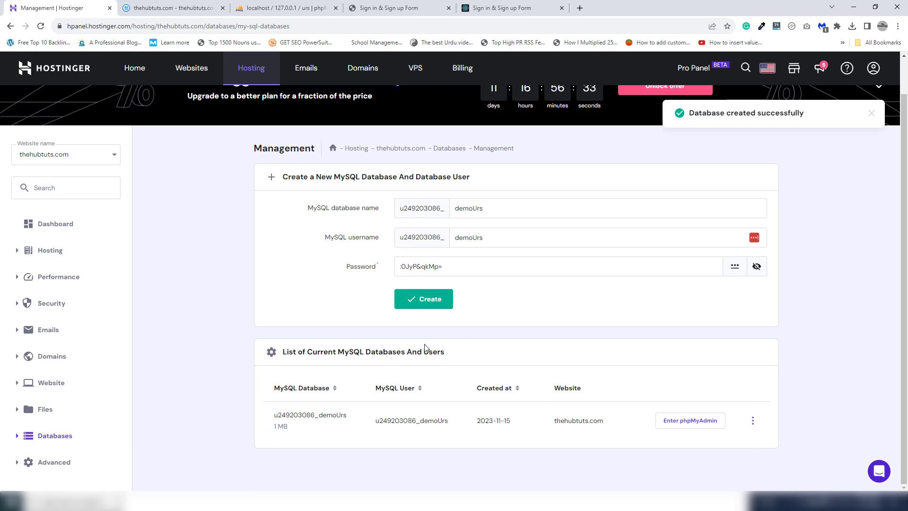
click(691, 422)
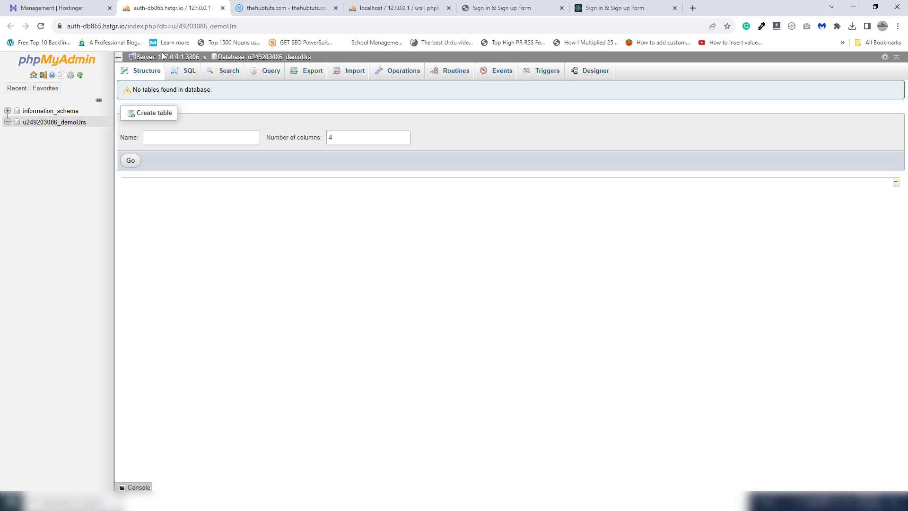
Copy the server address 127.0.0.1:3306 onto the first line of the Notepad credentials note.
drag(201, 58, 152, 58)
key(ctrl+c)
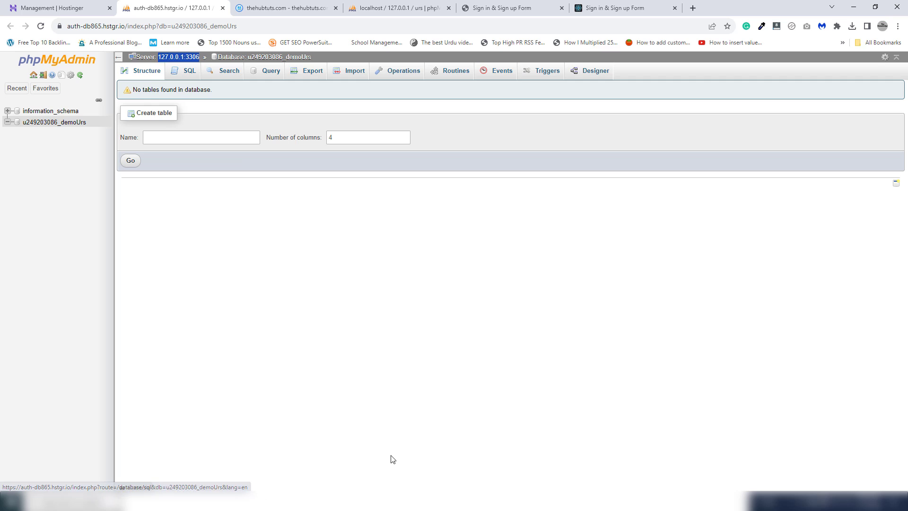
click(365, 497)
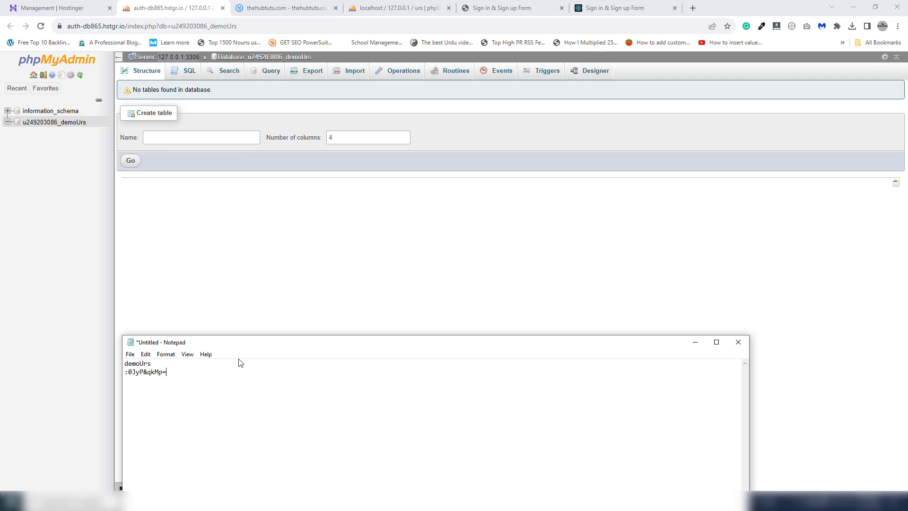
key(ctrl+Home)
key(Return)
key(Up)
key(ctrl+v)
key(Return)
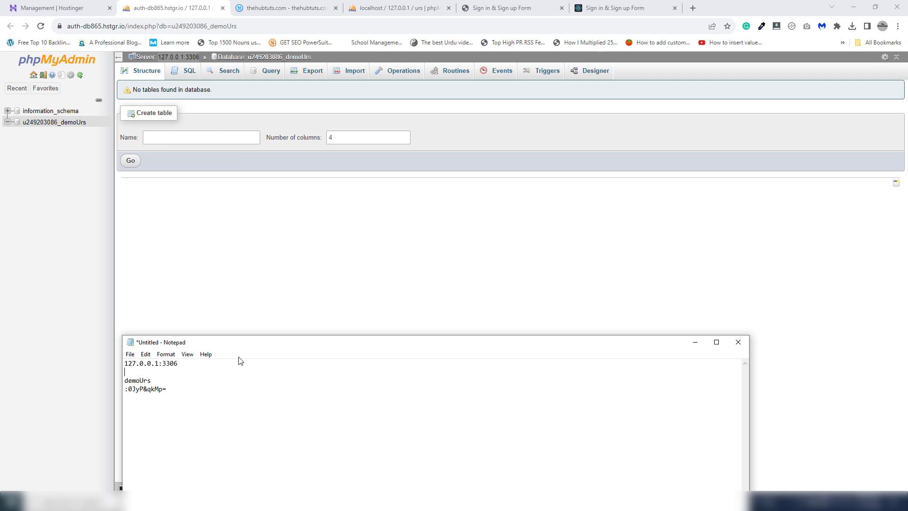
key(BackSpace)
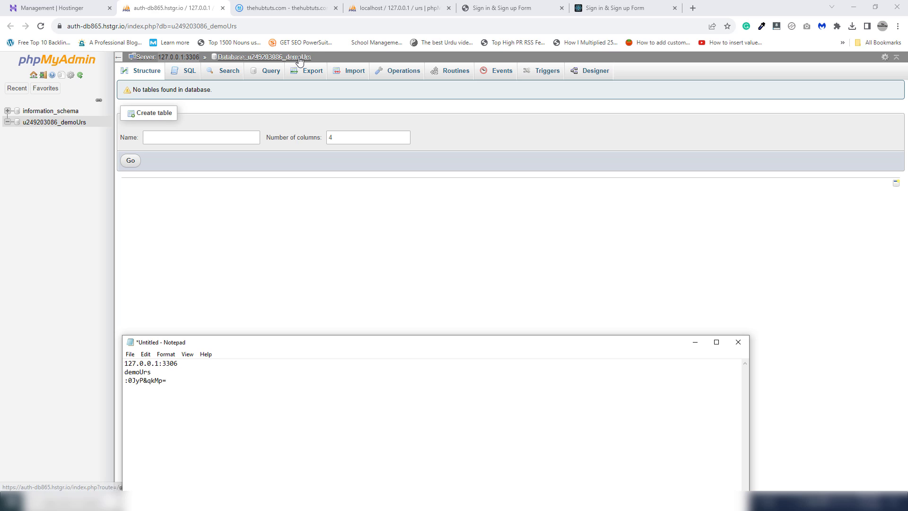
Browse into public_html/config and select db.php, cancelling the Rename prompt.
click(309, 10)
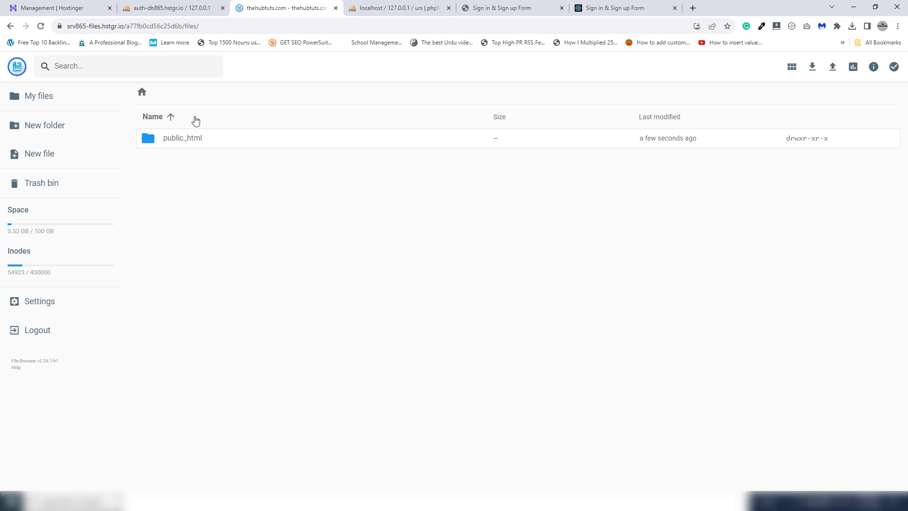
double_click(190, 140)
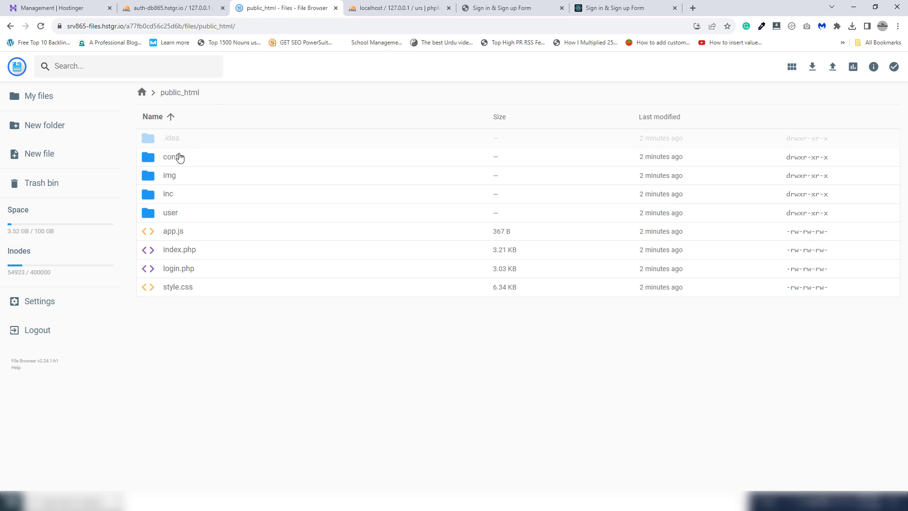
double_click(177, 158)
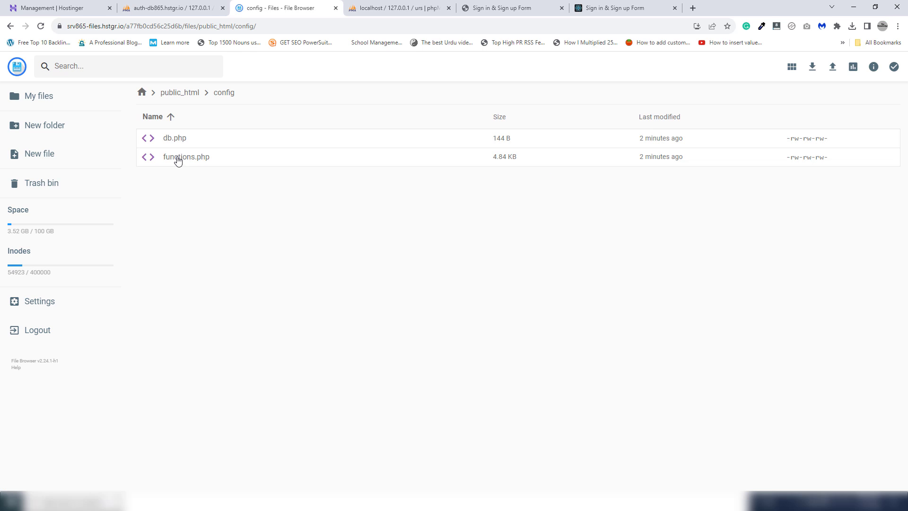
click(176, 138)
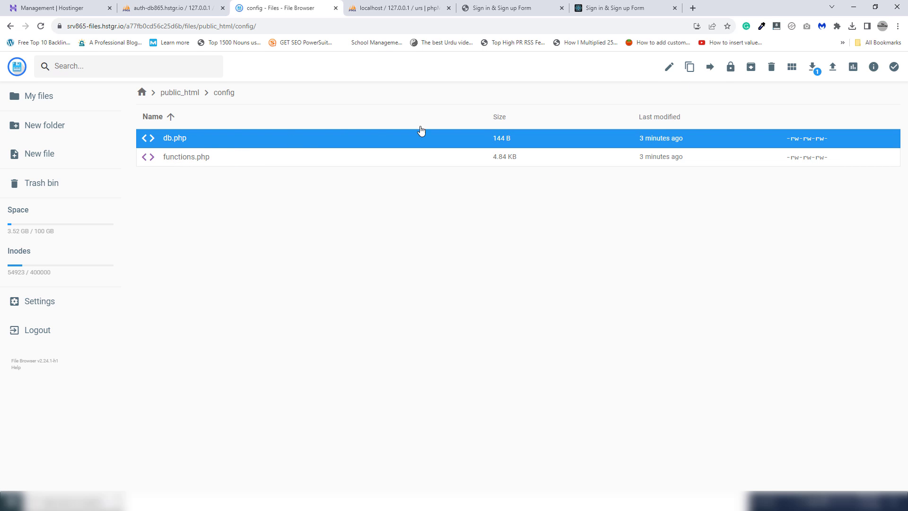
click(669, 68)
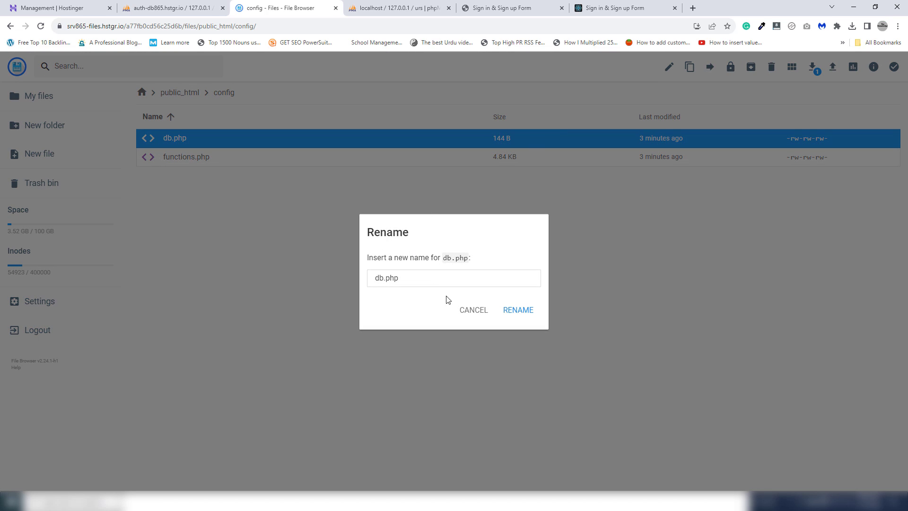
click(458, 313)
Open db.php, enlarge the code and locate the connection values on line 3.
double_click(178, 142)
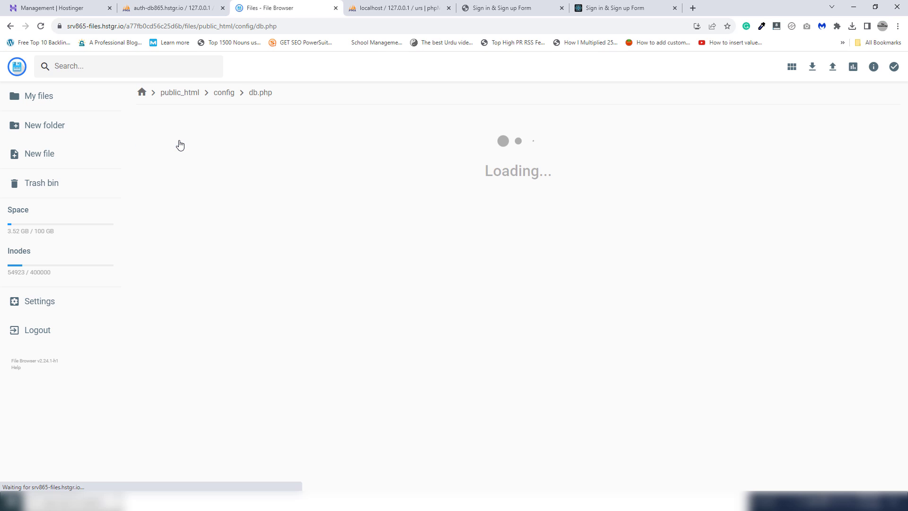
key(ctrl+plus)
key(ctrl+plus)
key(ctrl+plus)
key(ctrl+plus)
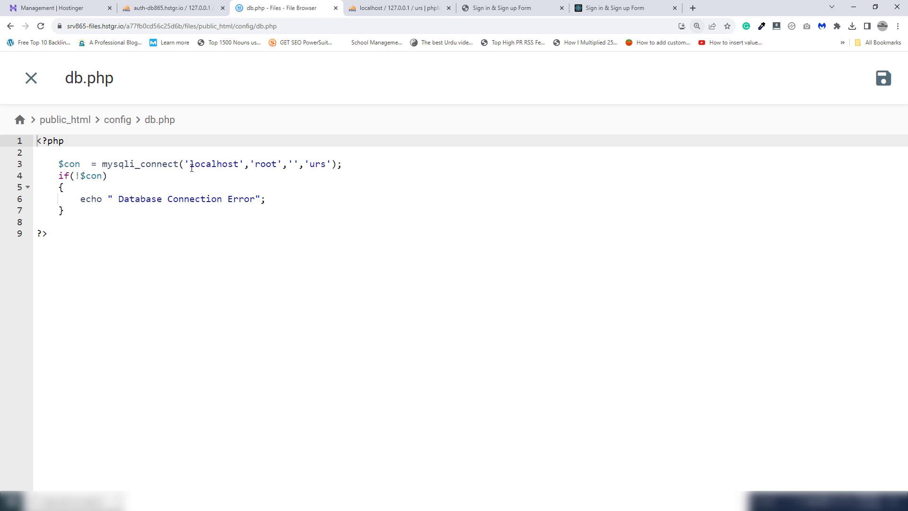
drag(190, 165, 236, 165)
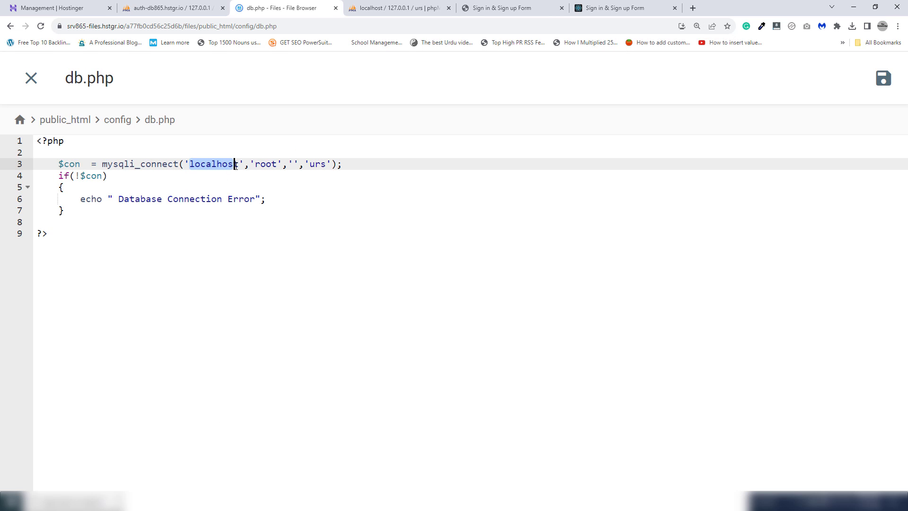
double_click(265, 164)
click(293, 164)
double_click(312, 164)
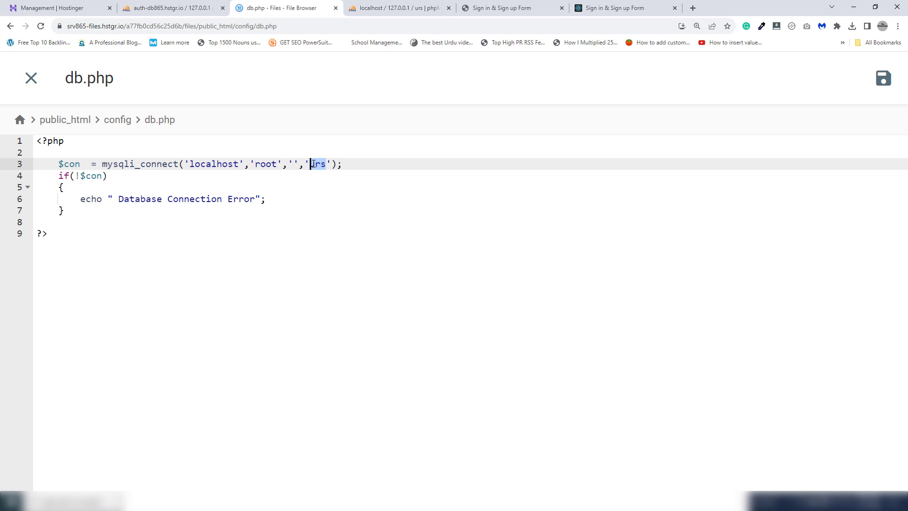
Replace the host localhost with 127.0.0.1:3306 copied from the notes.
click(240, 502)
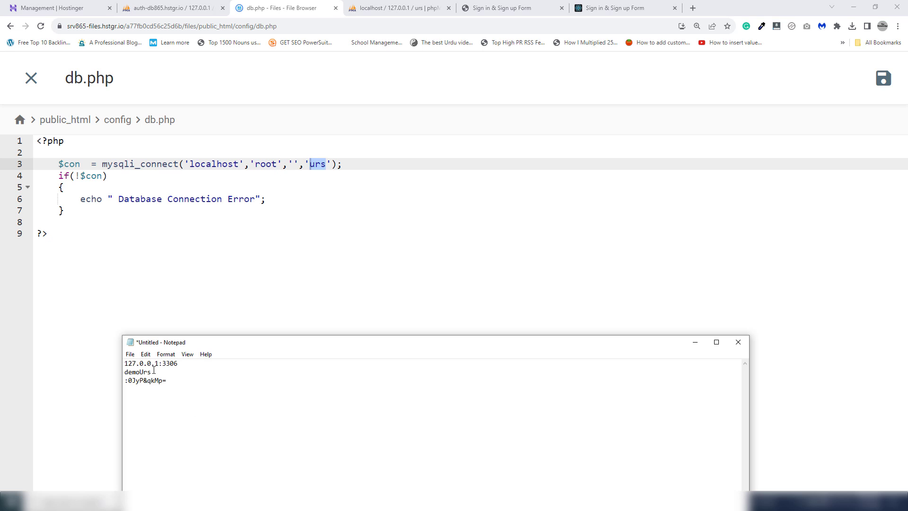
drag(180, 365, 77, 364)
key(ctrl+c)
double_click(214, 163)
key(ctrl+v)
Paste the hosted user name demoUrs over root and over the database name urs.
key(alt+Tab)
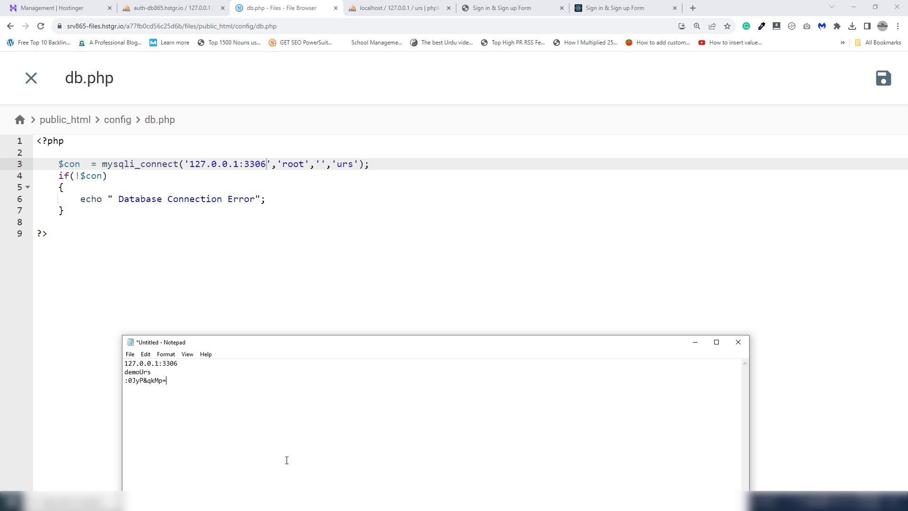
drag(161, 376, 87, 370)
key(ctrl+c)
double_click(286, 166)
key(ctrl+v)
double_click(356, 164)
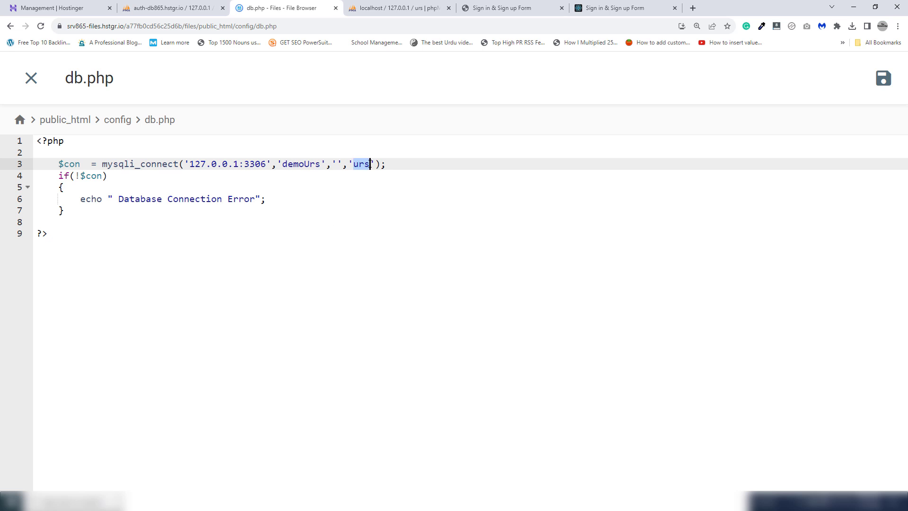
key(ctrl+v)
Paste the database password into the empty password value and save db.php.
key(alt+Tab)
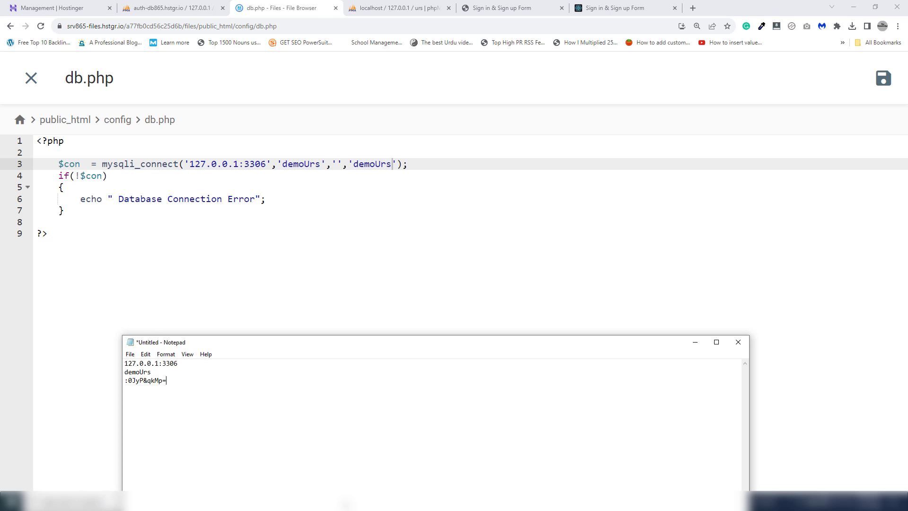
drag(173, 382, 97, 383)
key(ctrl+c)
click(335, 164)
key(ctrl+v)
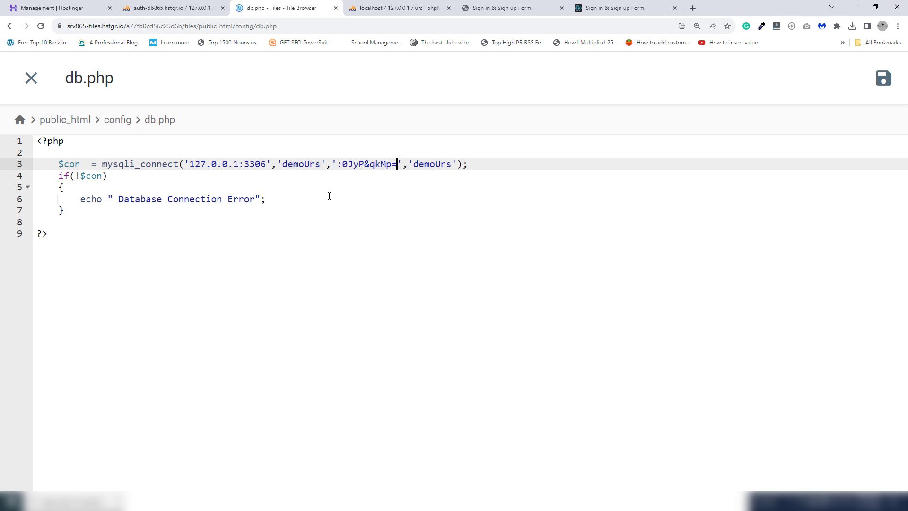
double_click(296, 164)
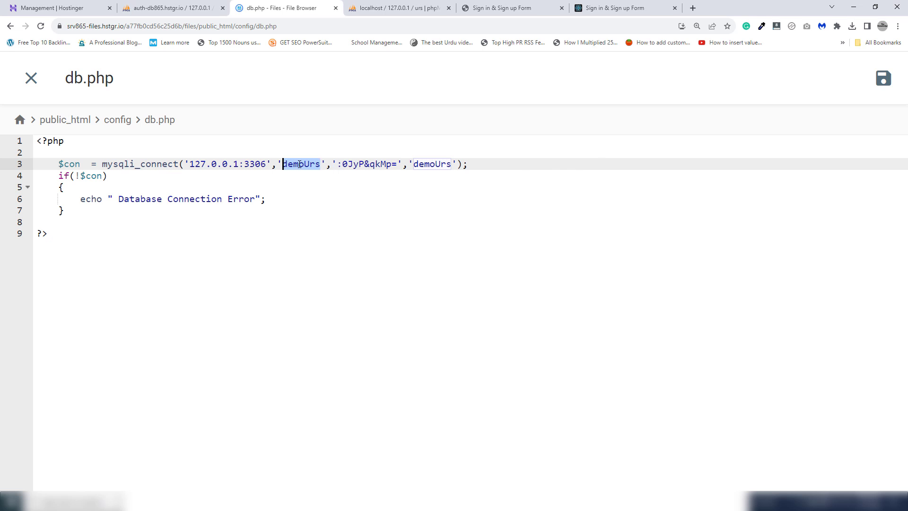
click(884, 79)
click(151, 9)
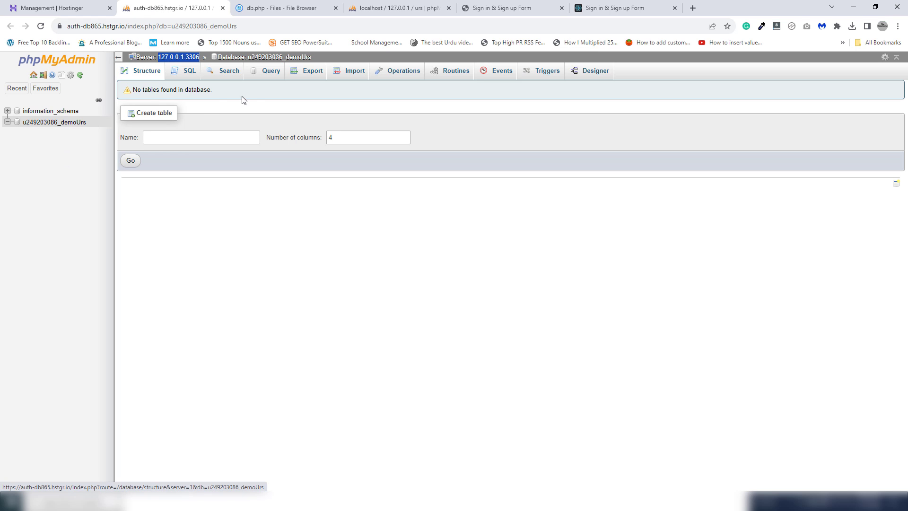
Import urs.sql from Downloads into the hosted database, creating the user_bio table.
click(355, 74)
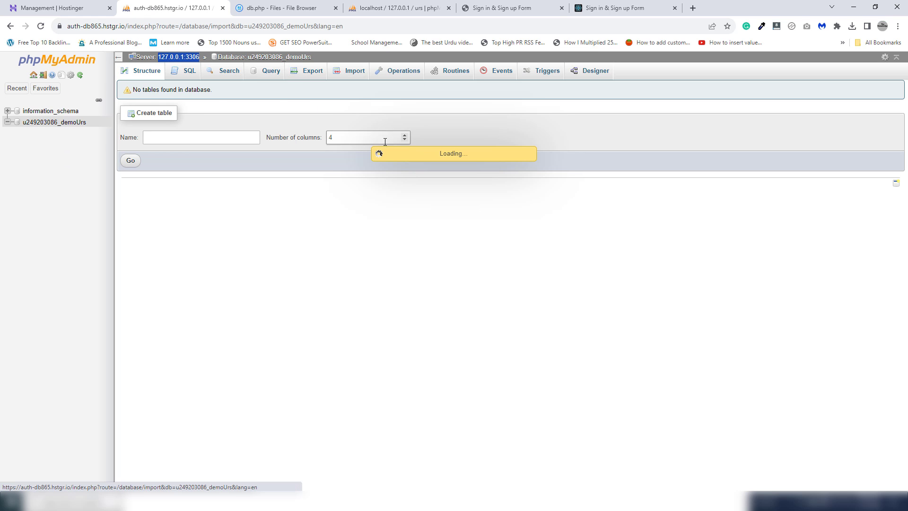
click(220, 169)
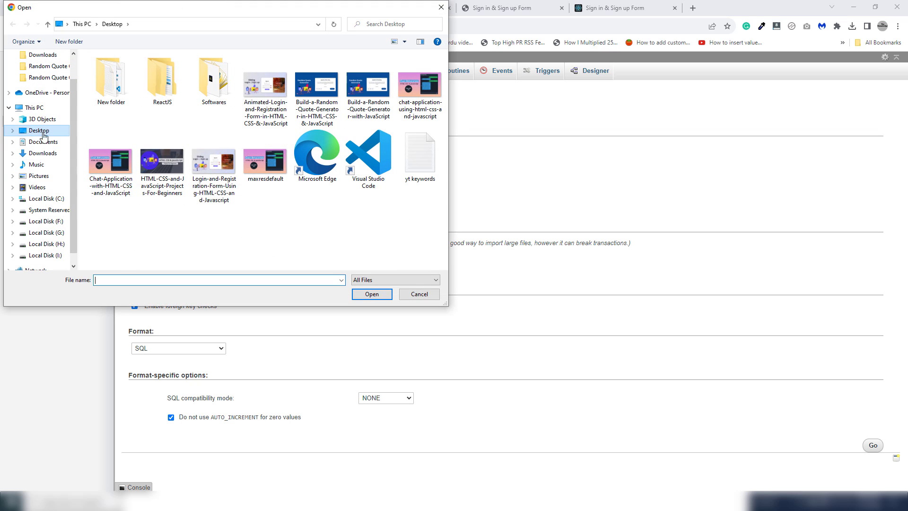
click(47, 154)
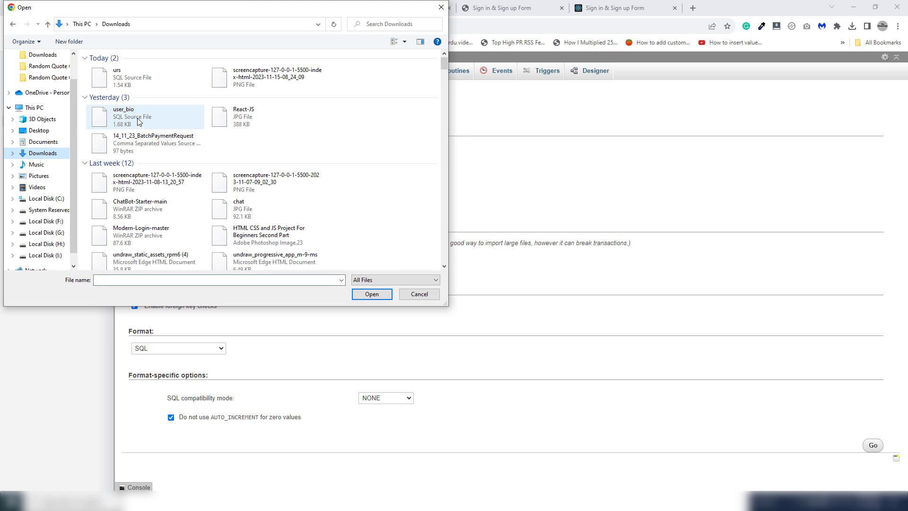
double_click(127, 85)
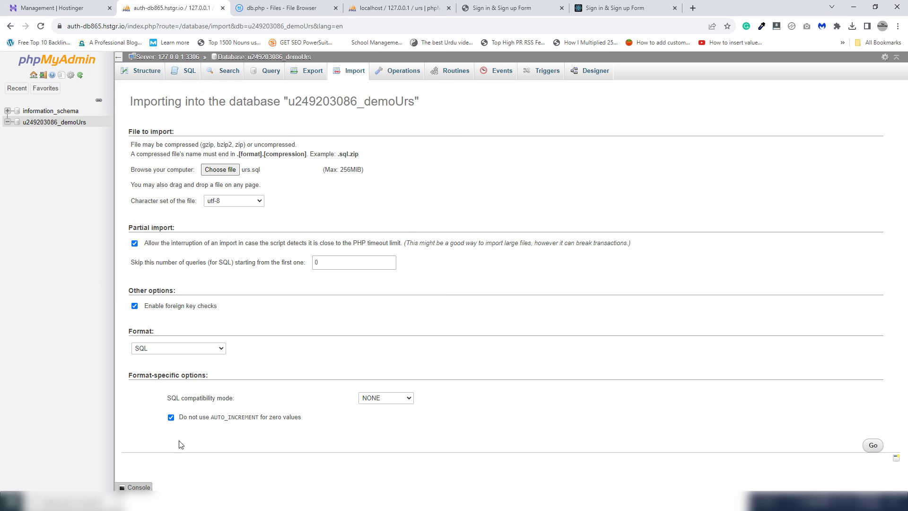
click(873, 445)
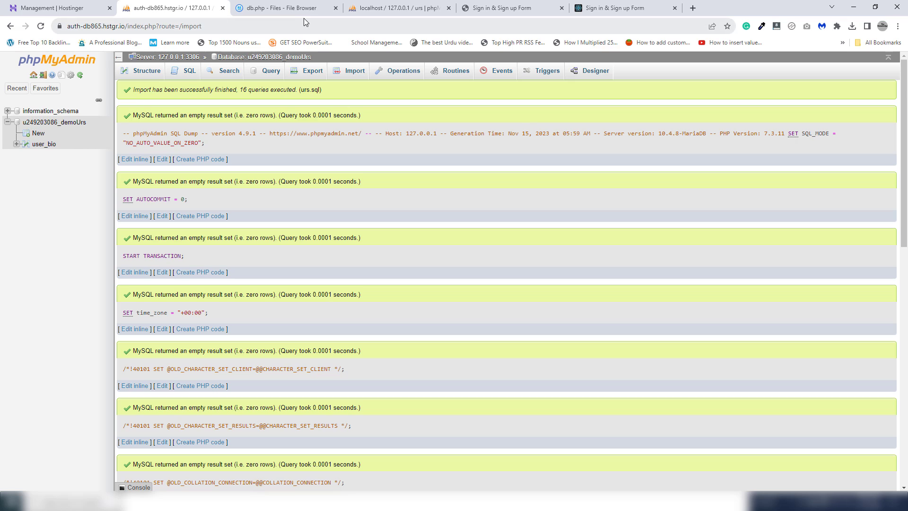
Reload the local sign-up form on localhost.
click(504, 9)
click(508, 26)
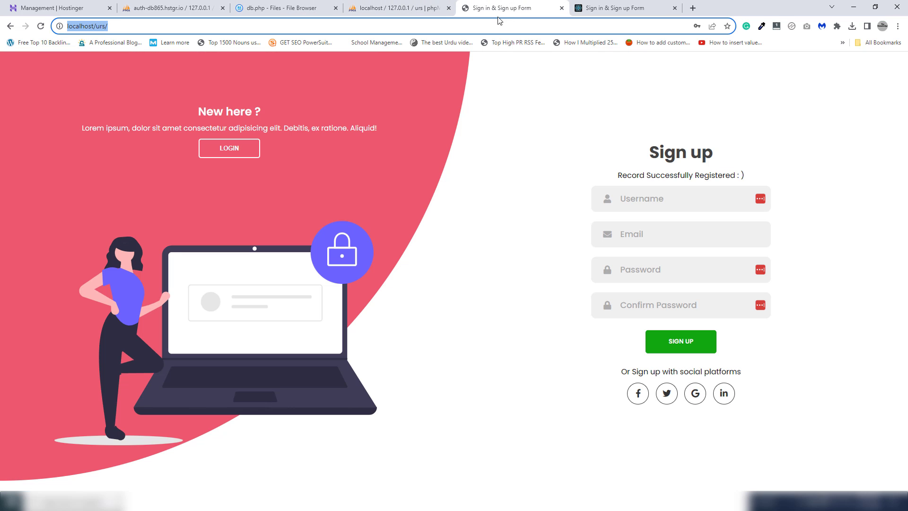
key(Return)
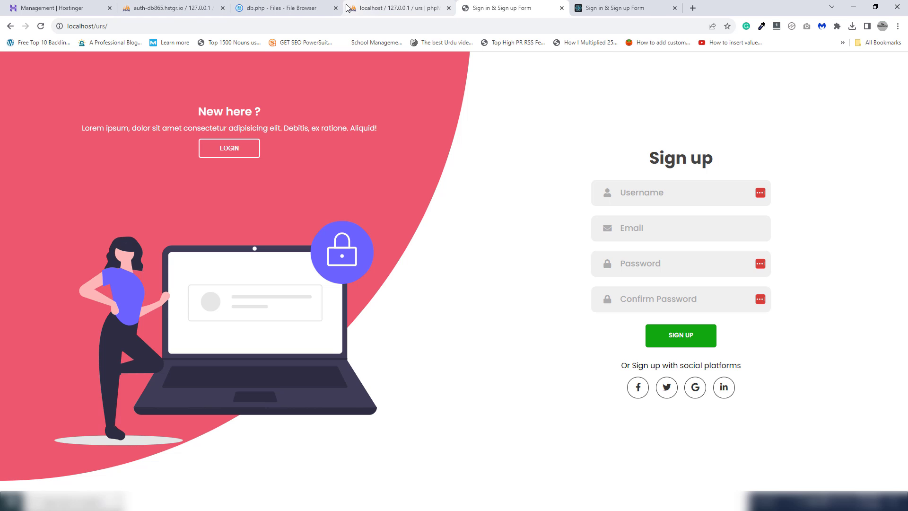
Close the local sign-up tab and reload thehubtuts.com twice, still getting Database Connection Error.
click(562, 8)
click(369, 26)
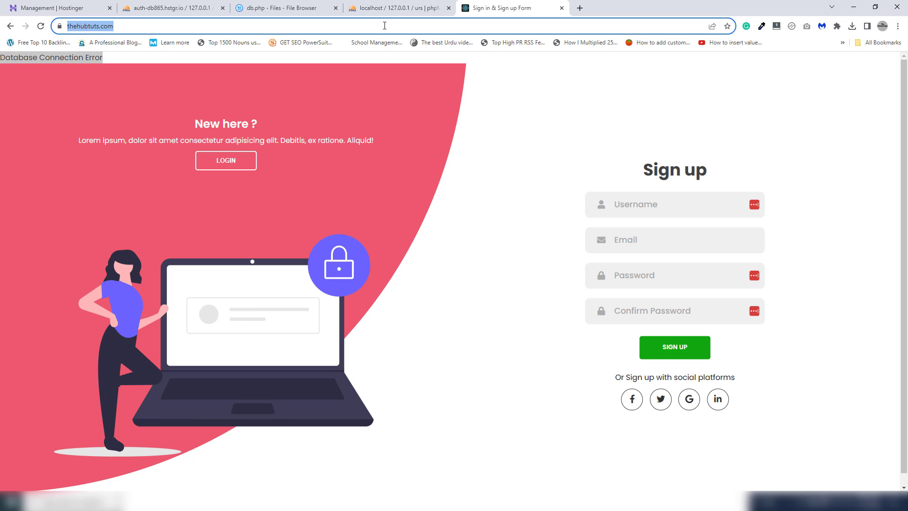
click(166, 70)
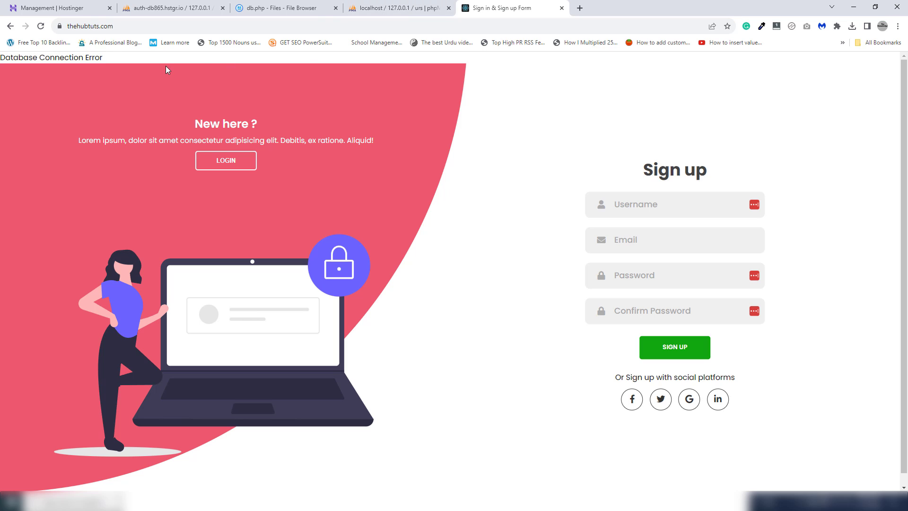
click(158, 27)
key(Return)
click(167, 26)
key(Return)
Compare the one-record user_bio tables in local and hosted phpMyAdmin, then return to db.php.
click(367, 6)
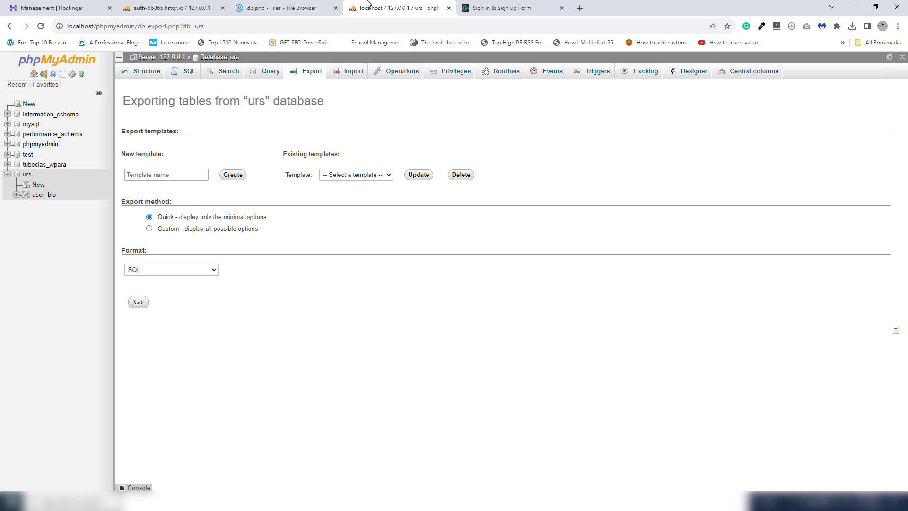
click(42, 194)
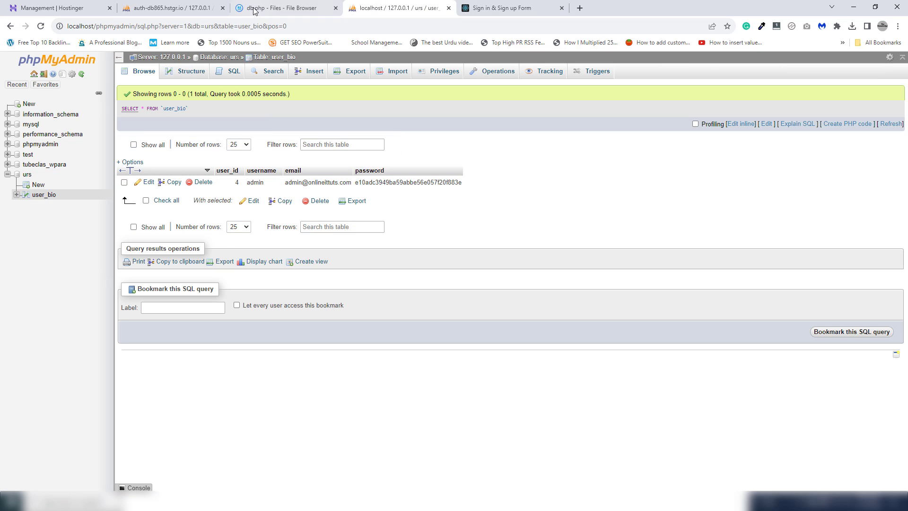
click(189, 8)
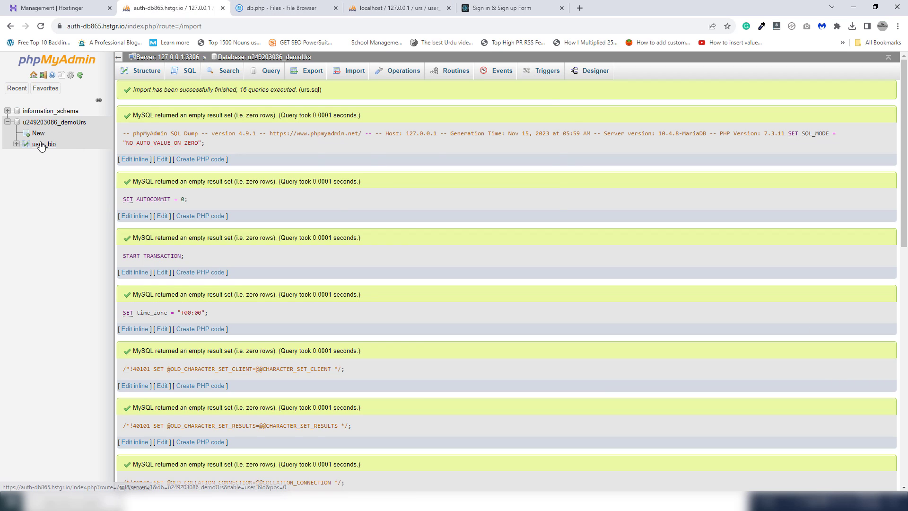
click(44, 144)
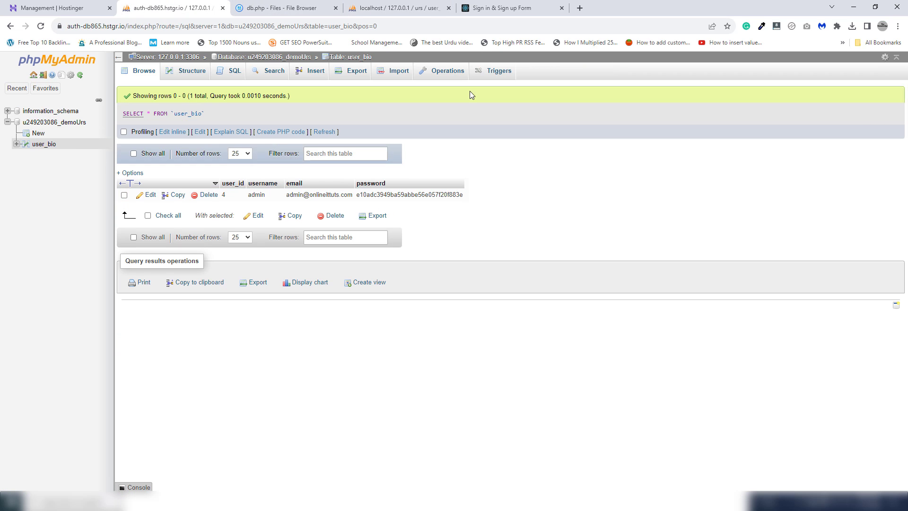
click(511, 8)
click(540, 22)
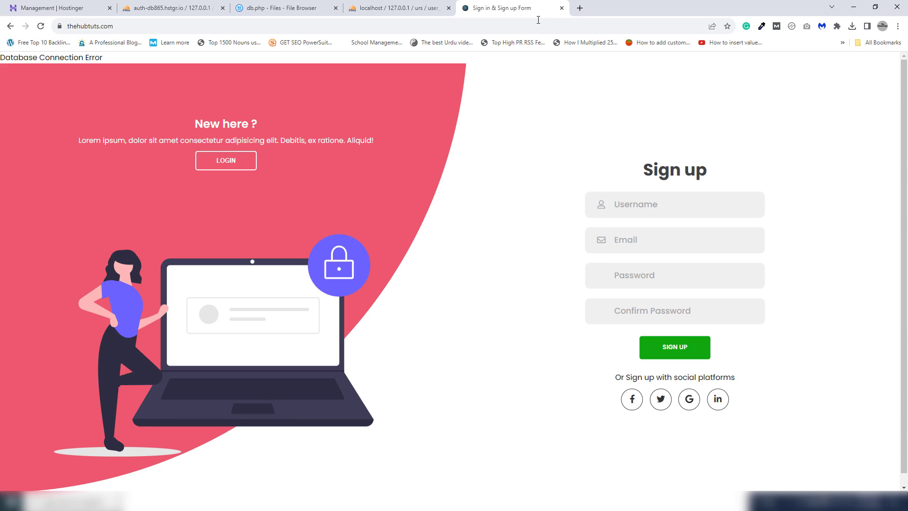
click(416, 8)
click(330, 4)
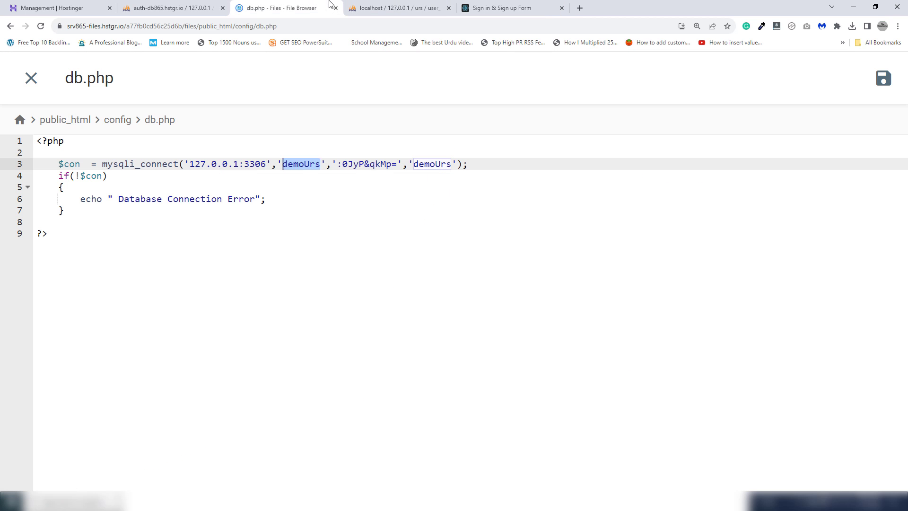
Review the port, user, password and database name values on db.php line 3.
click(301, 175)
double_click(247, 164)
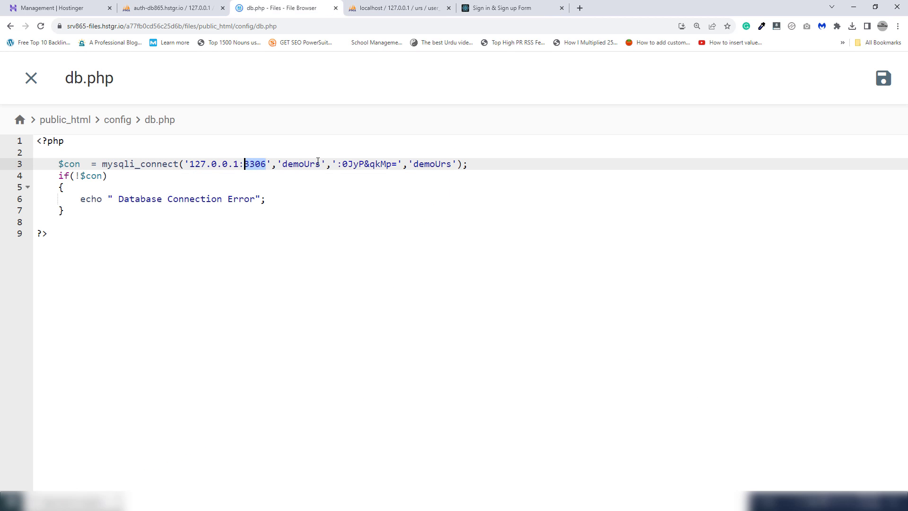
click(321, 164)
double_click(300, 163)
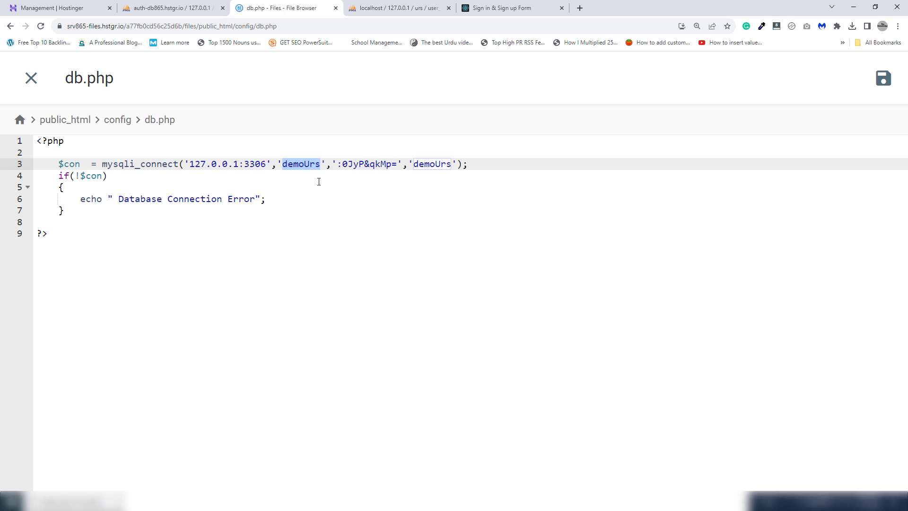
double_click(375, 164)
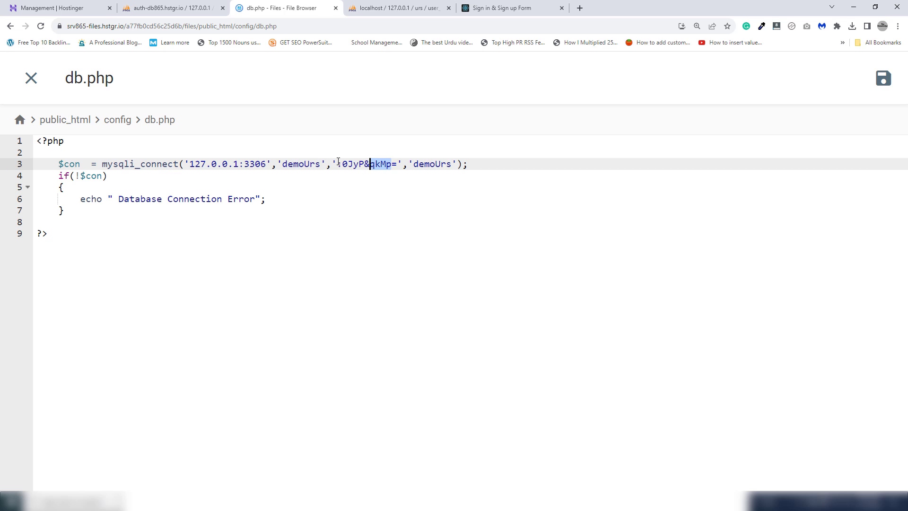
double_click(419, 164)
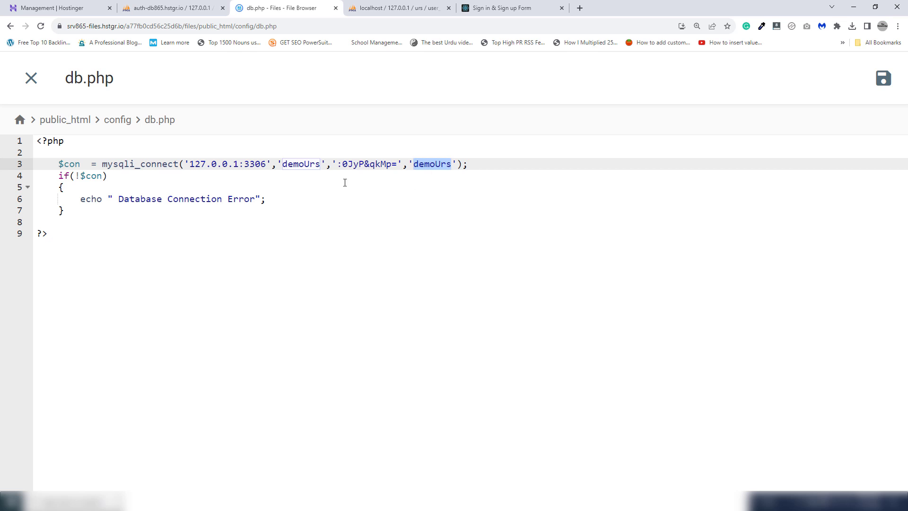
double_click(308, 163)
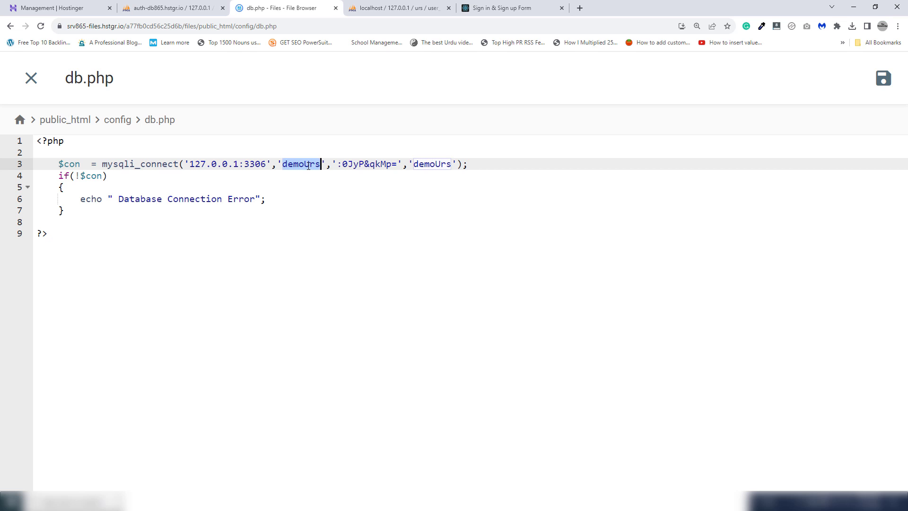
Copy the prefixed database name from hosted phpMyAdmin and paste it over the database argument demoUrs.
click(175, 7)
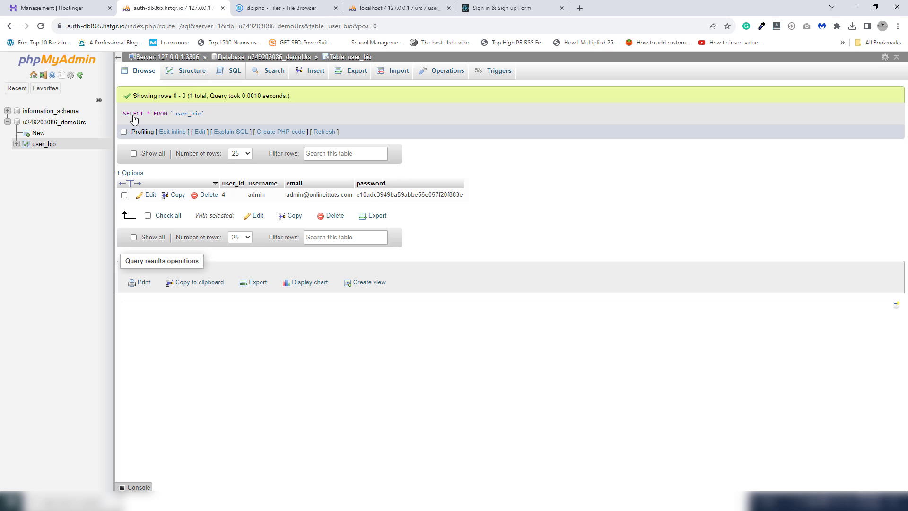
drag(90, 124, 24, 125)
key(ctrl+c)
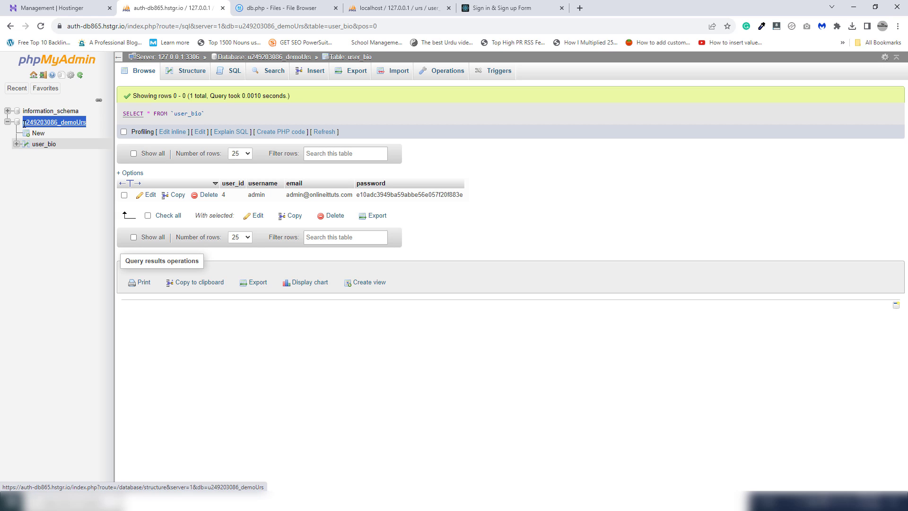
click(513, 8)
click(418, 7)
click(322, 7)
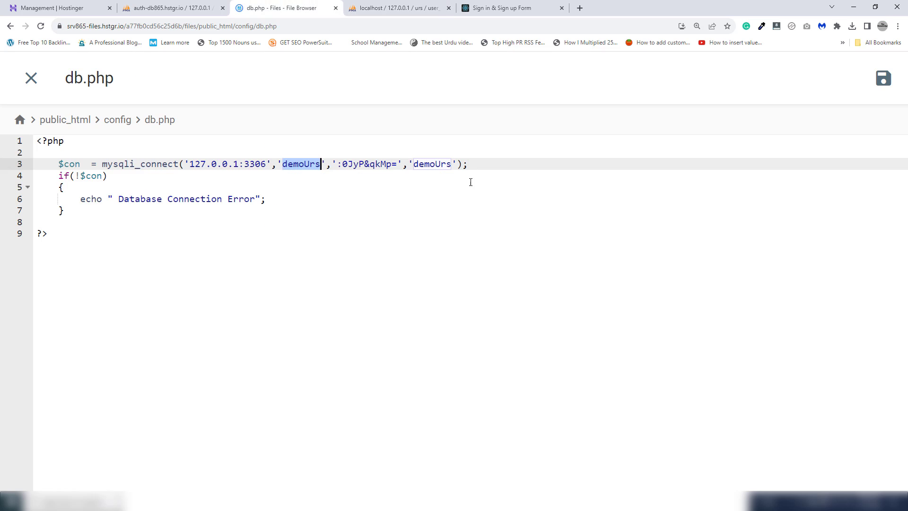
click(414, 164)
double_click(437, 166)
key(ctrl+v)
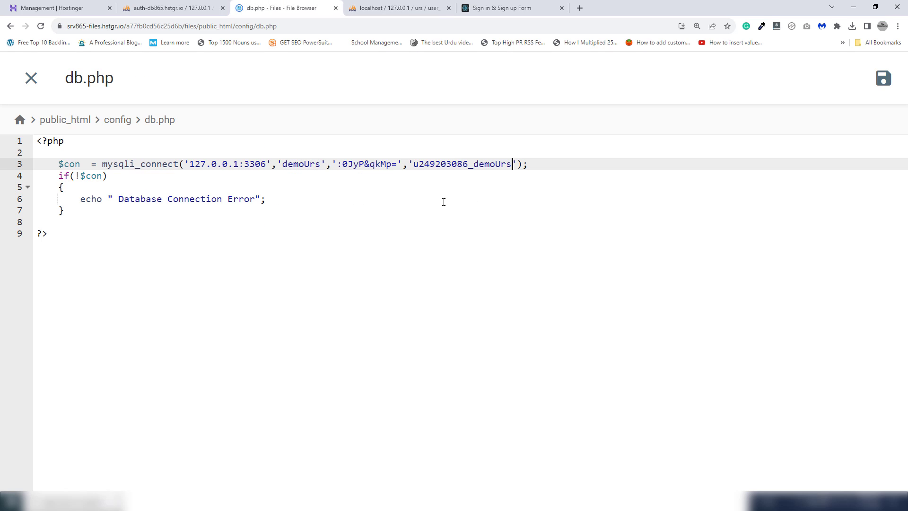
double_click(301, 161)
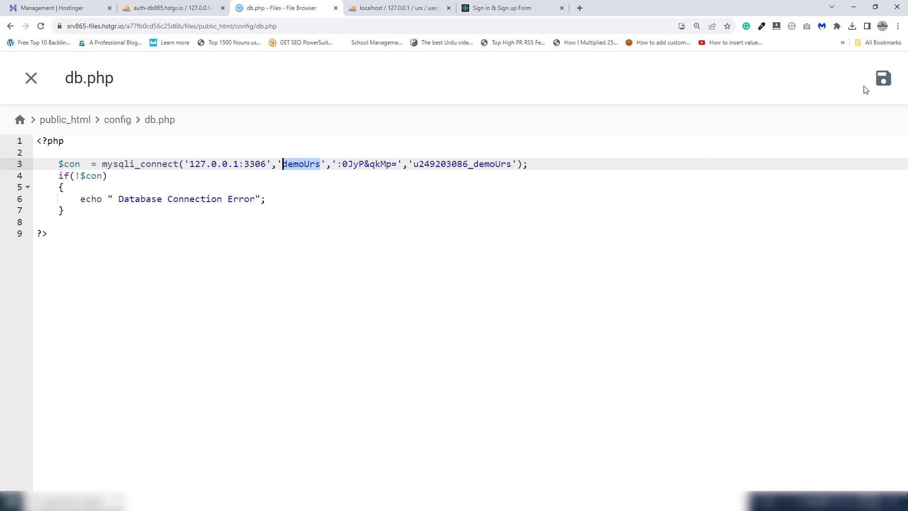
Copy the full database name from hPanel's database list and paste it over db.php's database argument.
click(180, 6)
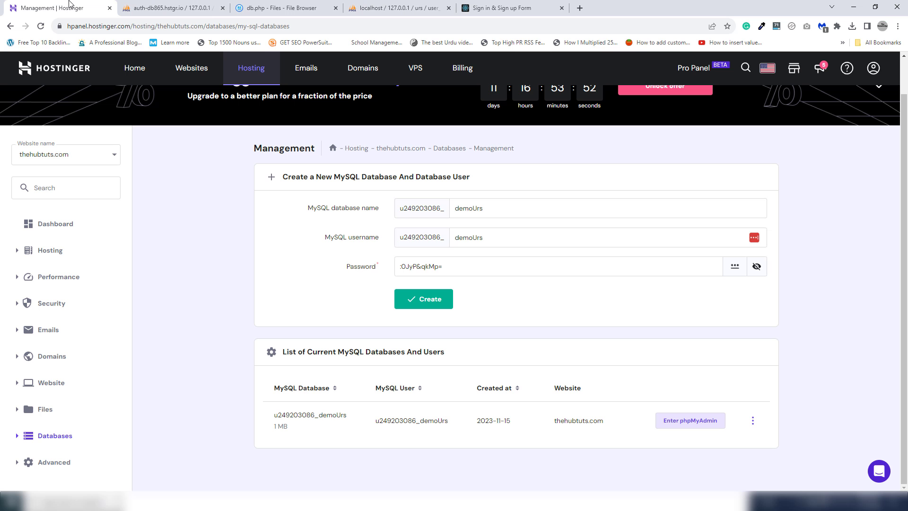
click(61, 8)
drag(348, 416, 272, 416)
key(ctrl+c)
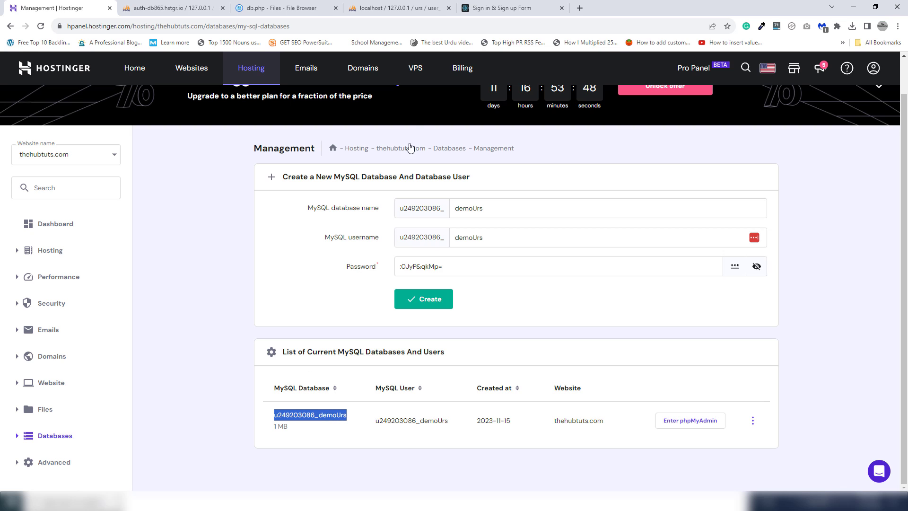
click(497, 9)
click(383, 9)
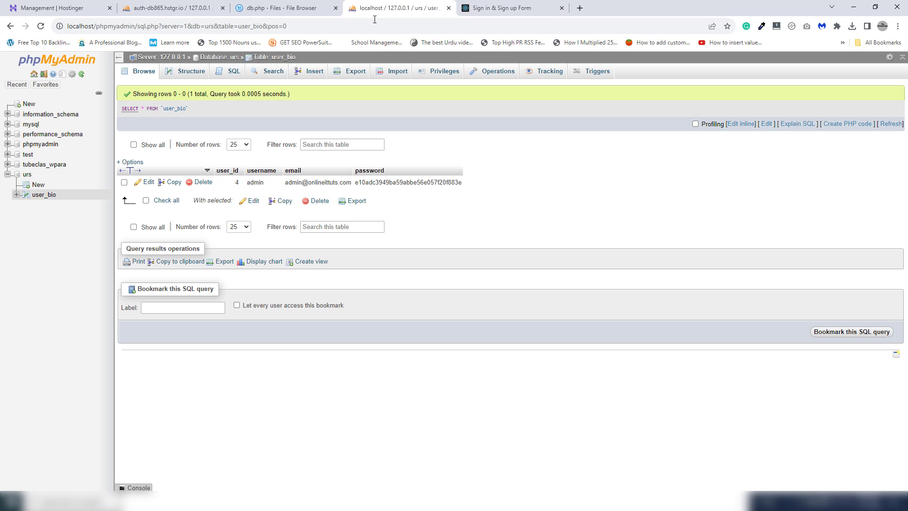
click(308, 4)
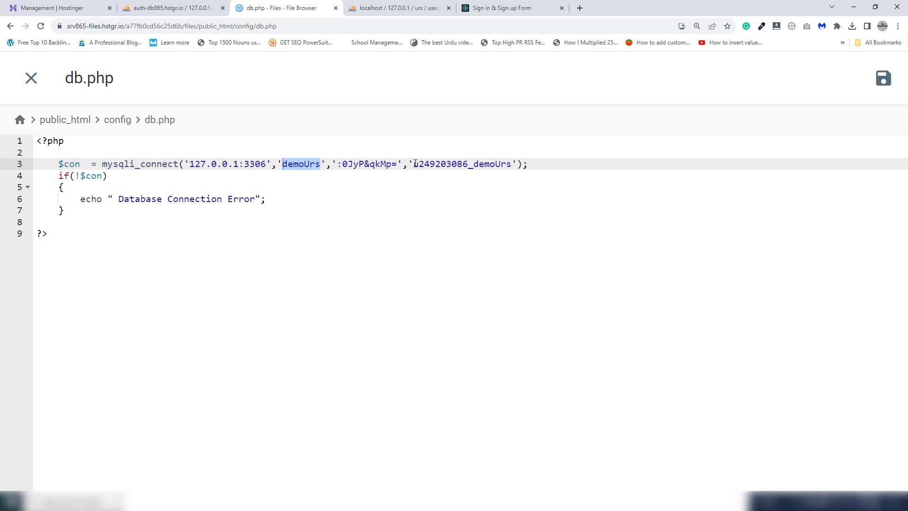
double_click(434, 163)
key(ctrl+v)
Replace the user demoUrs with the full prefixed MySQL user name from hPanel and save db.php.
click(199, 8)
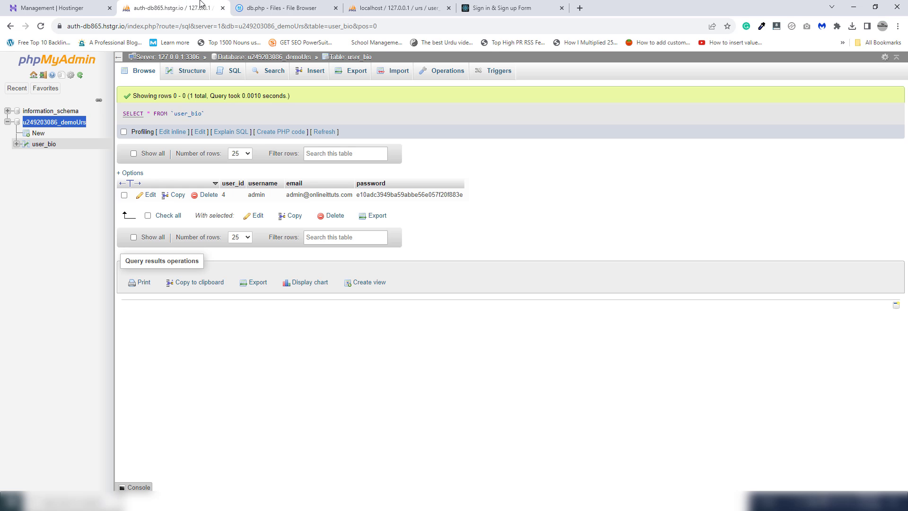
click(294, 4)
click(71, 7)
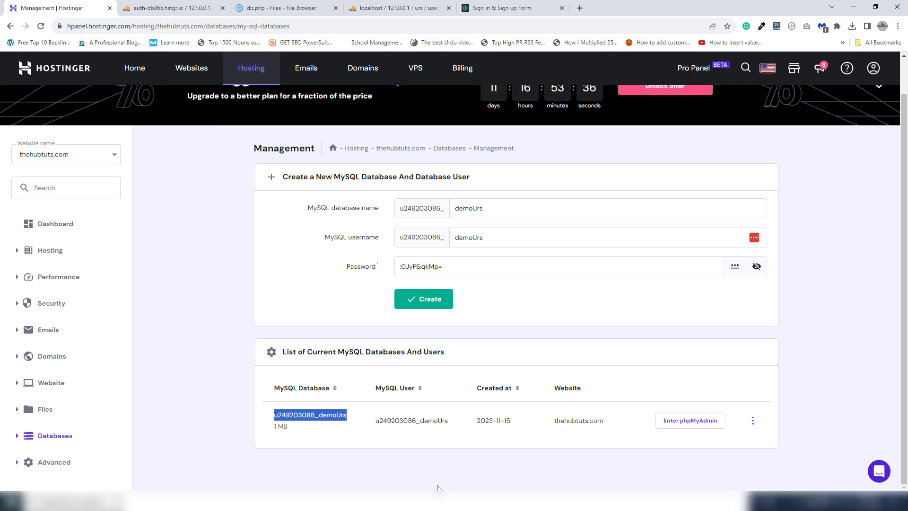
drag(449, 420, 374, 425)
key(ctrl+c)
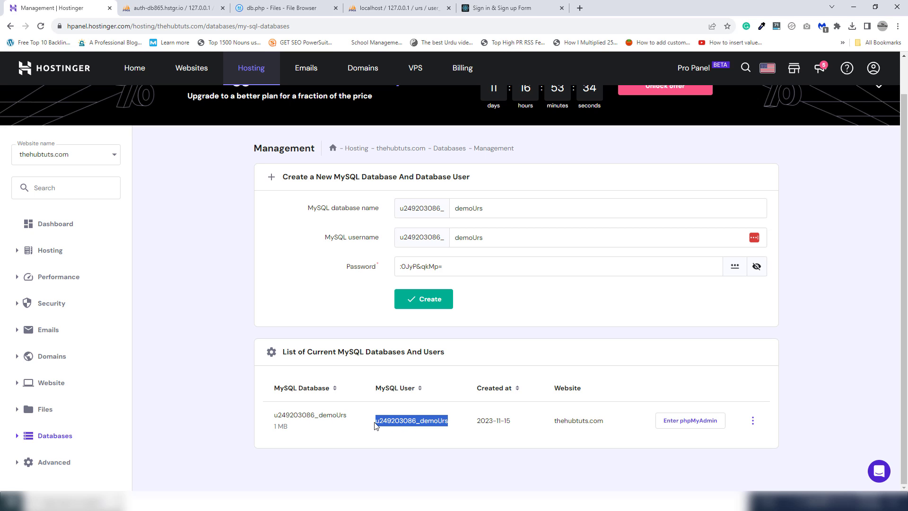
click(284, 7)
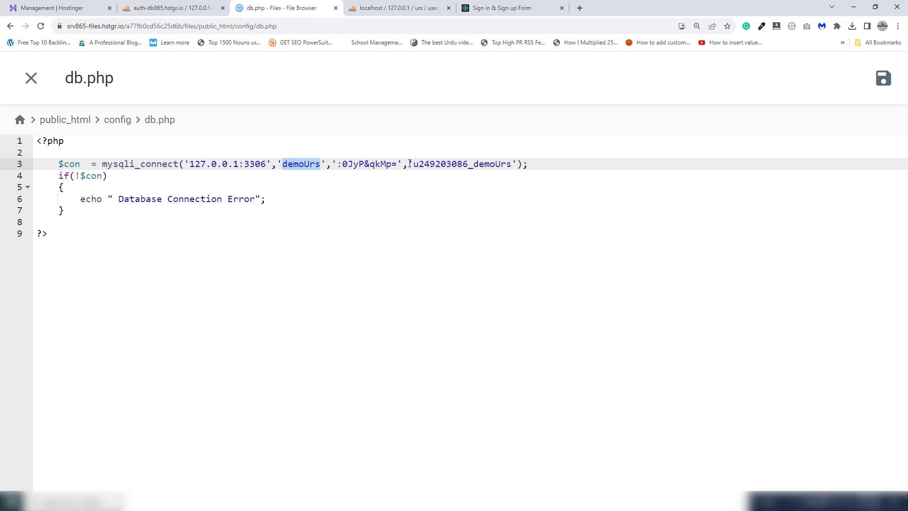
click(319, 164)
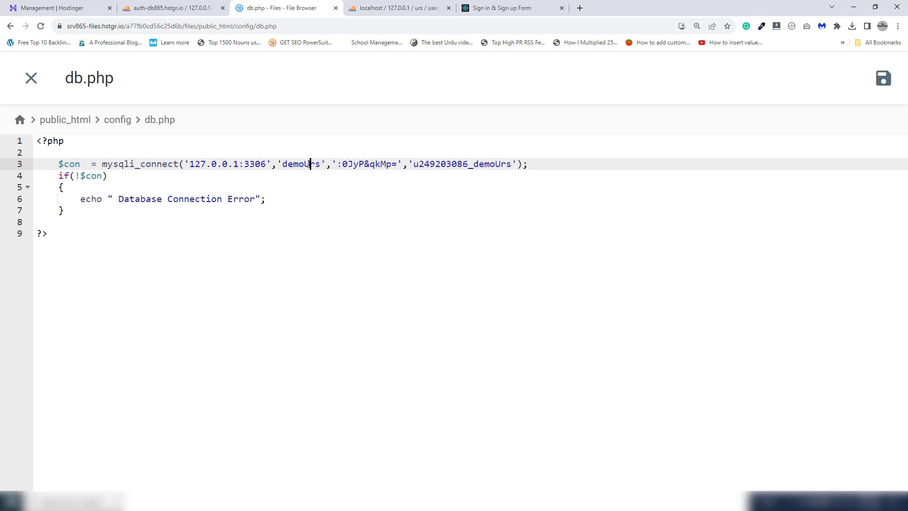
double_click(308, 164)
key(ctrl+v)
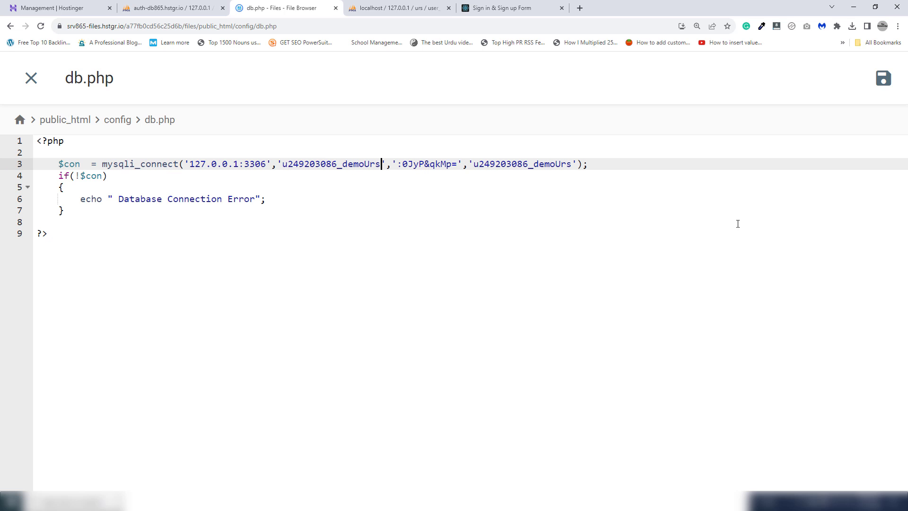
click(883, 78)
Reload the thehubtuts.com sign-up page in Chrome.
click(475, 8)
click(473, 26)
key(Return)
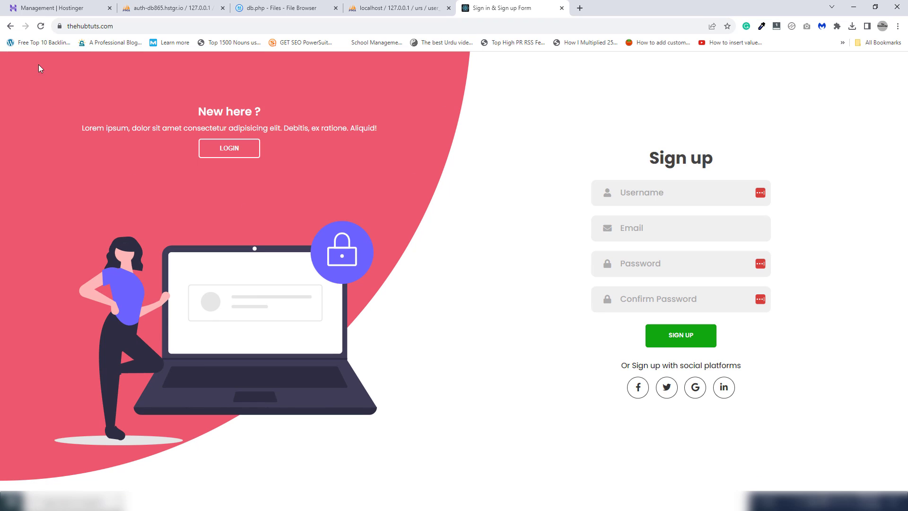
Sign up user 'demo' with an e-mail and matching password, declining LastPass's save offer.
click(702, 195)
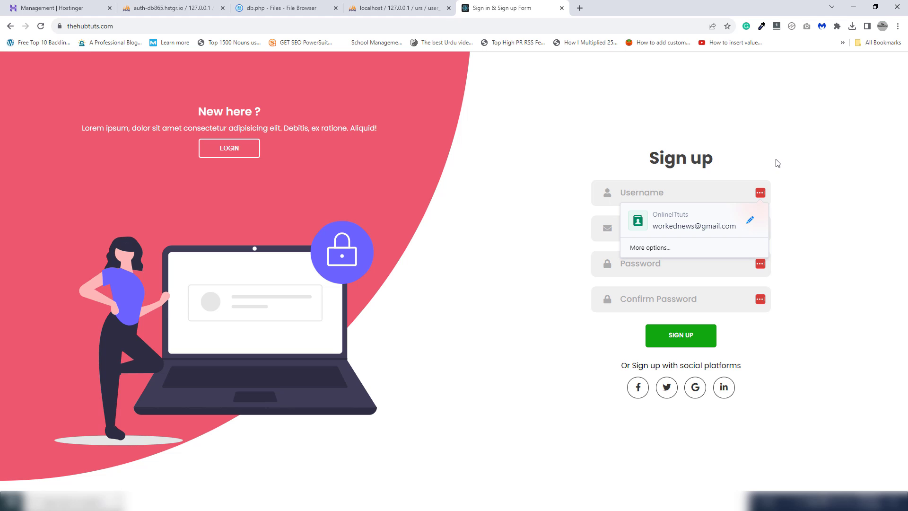
key(Tab)
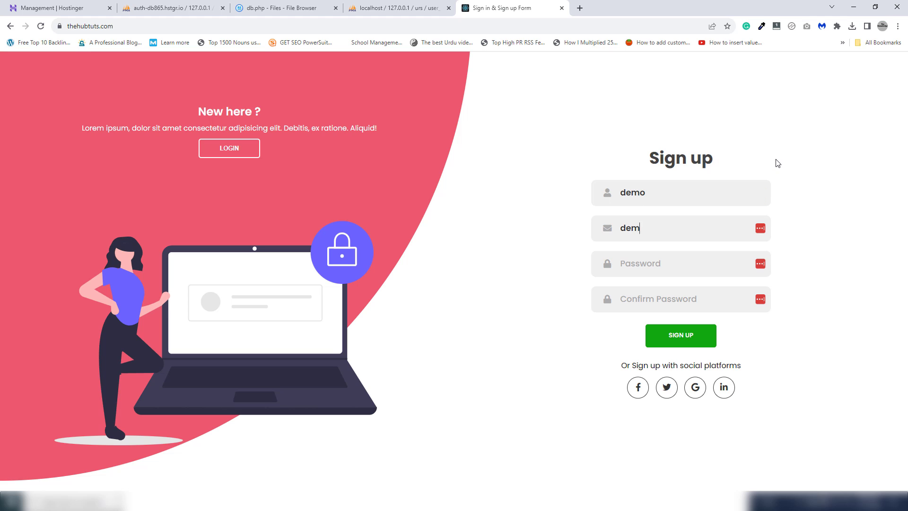
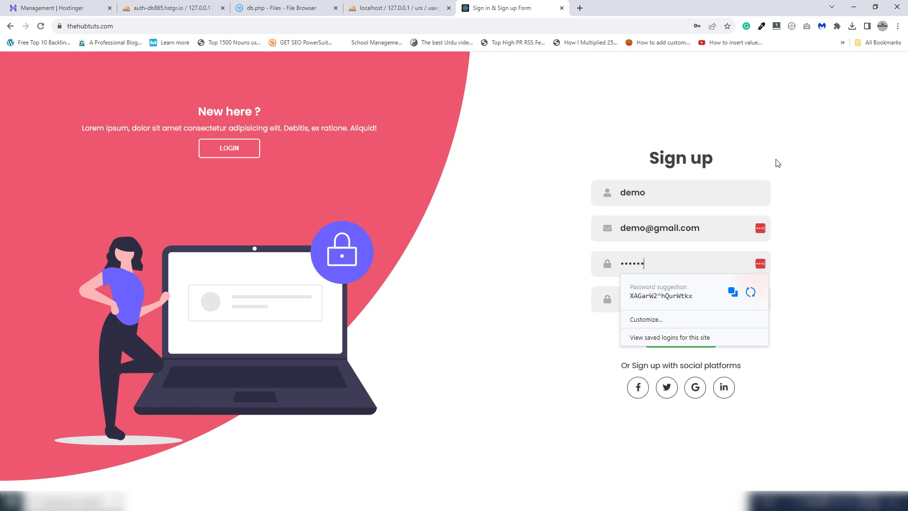
key(Tab)
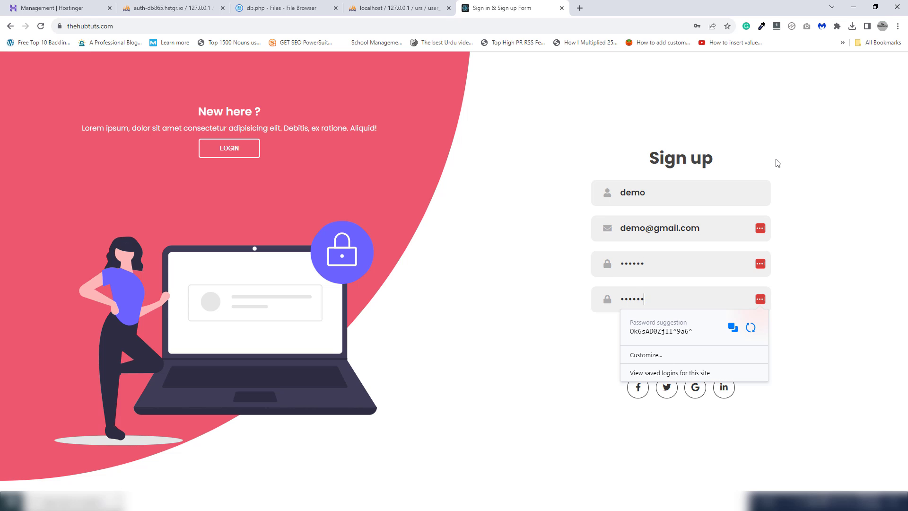
click(670, 333)
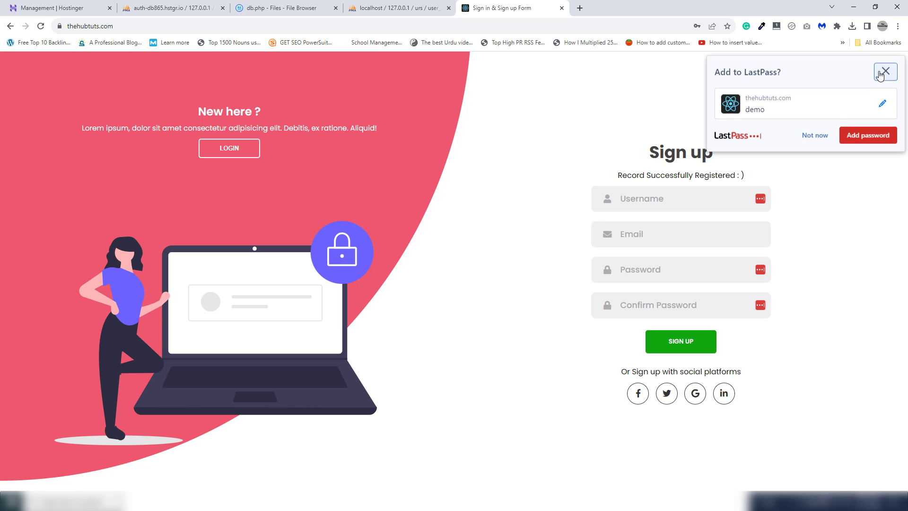
click(886, 72)
click(259, 11)
Refresh hosted user_bio to show demo as user_id 5, and close the localhost phpMyAdmin tab.
click(201, 11)
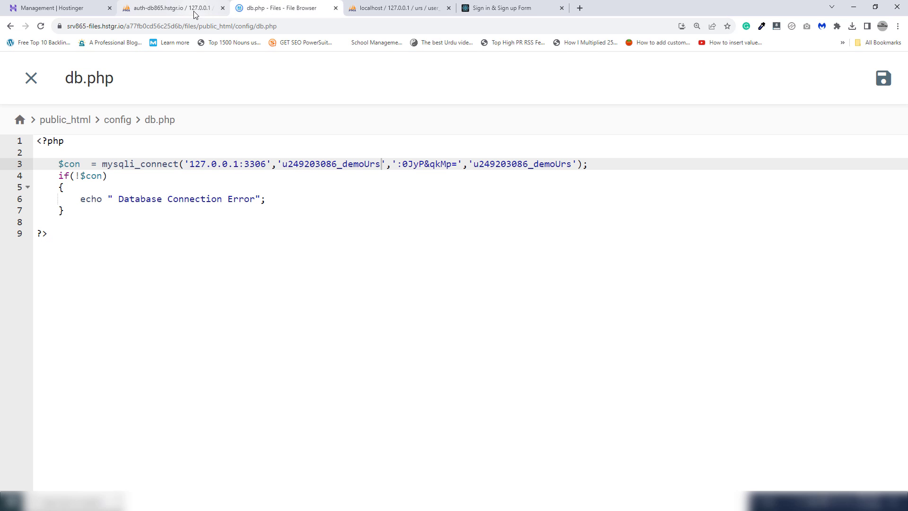
click(186, 24)
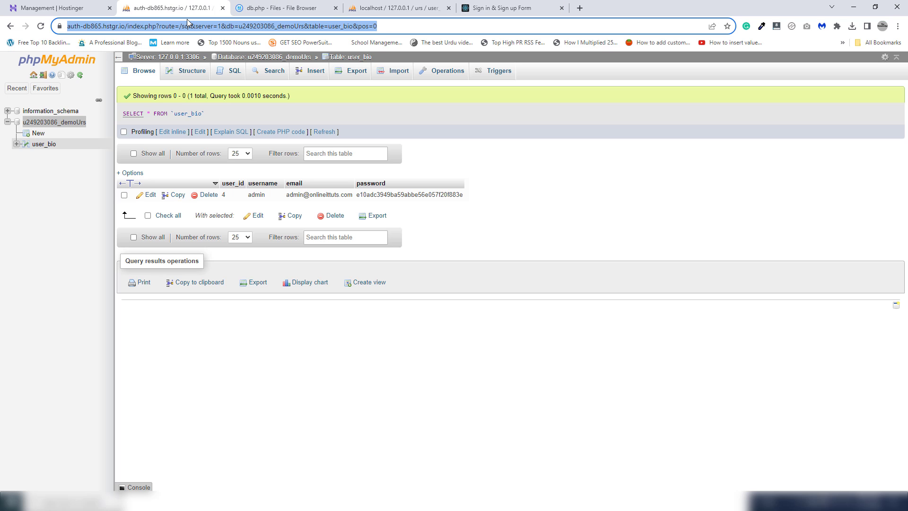
key(Return)
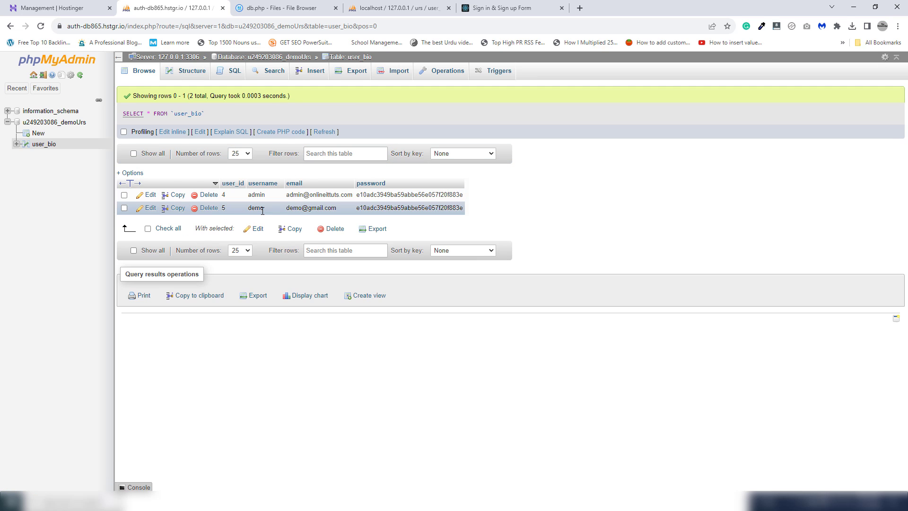
click(425, 8)
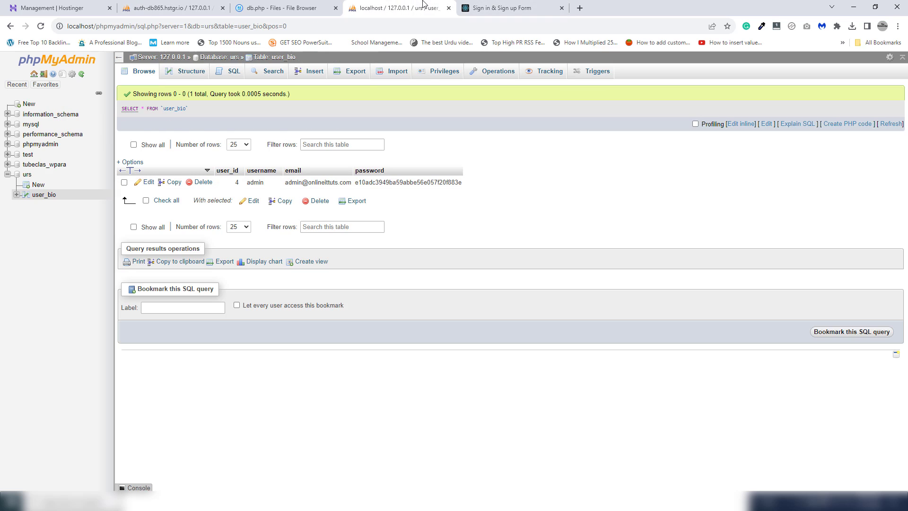
click(449, 8)
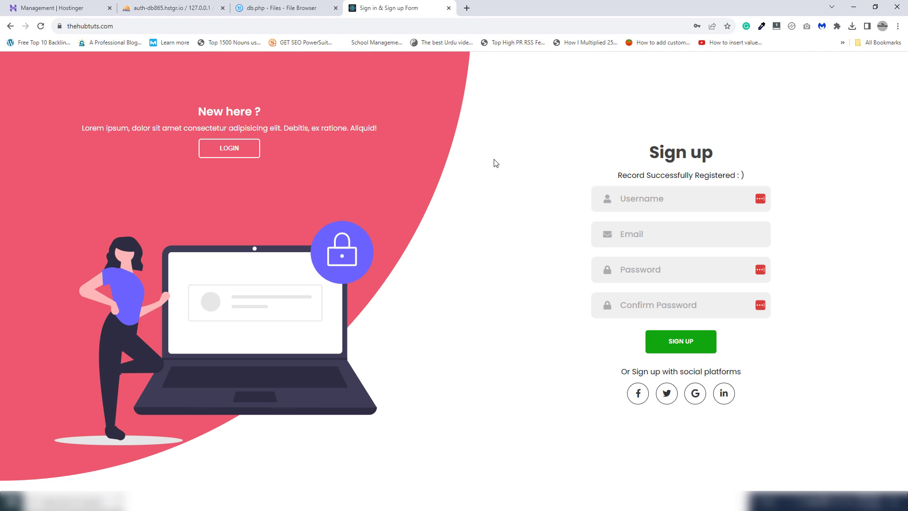